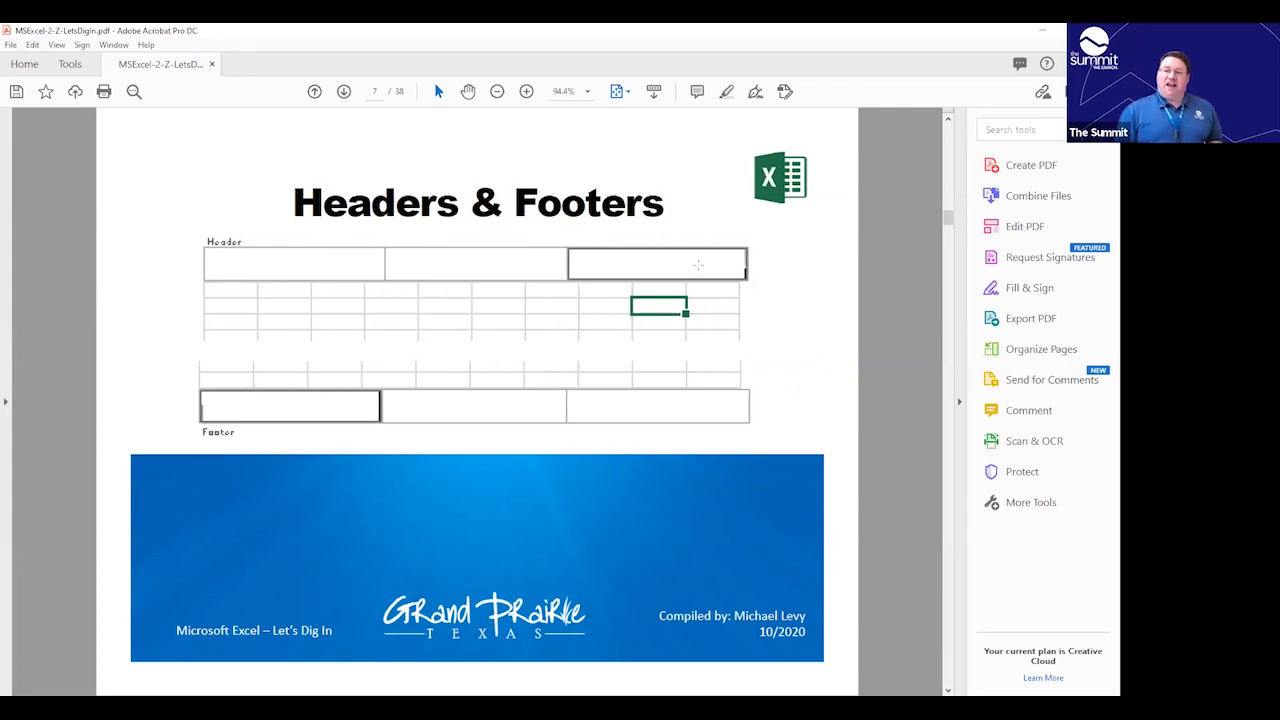
scroll(698, 265, "up", 1)
scroll(496, 286, "down", 1)
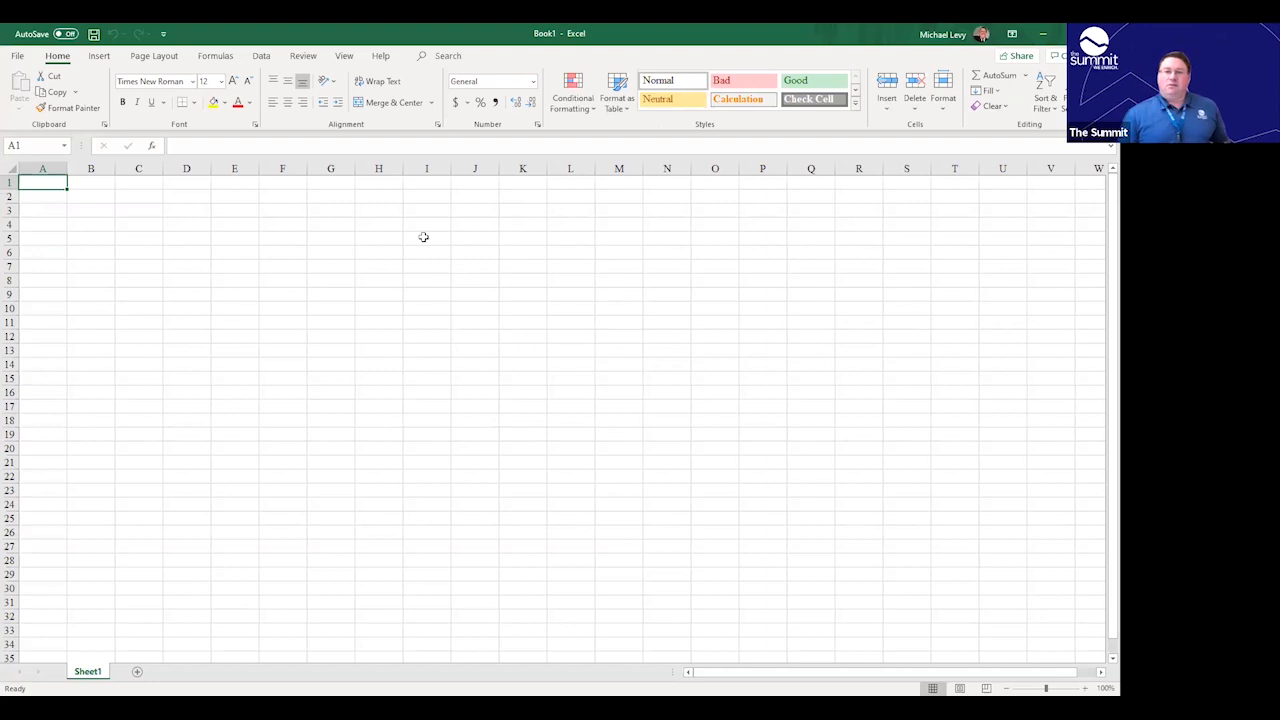
Insert a page header and enter the presenter's first name in possessive form followed by "Favorite Spreadsheet" in its center section.
left_click(102, 57)
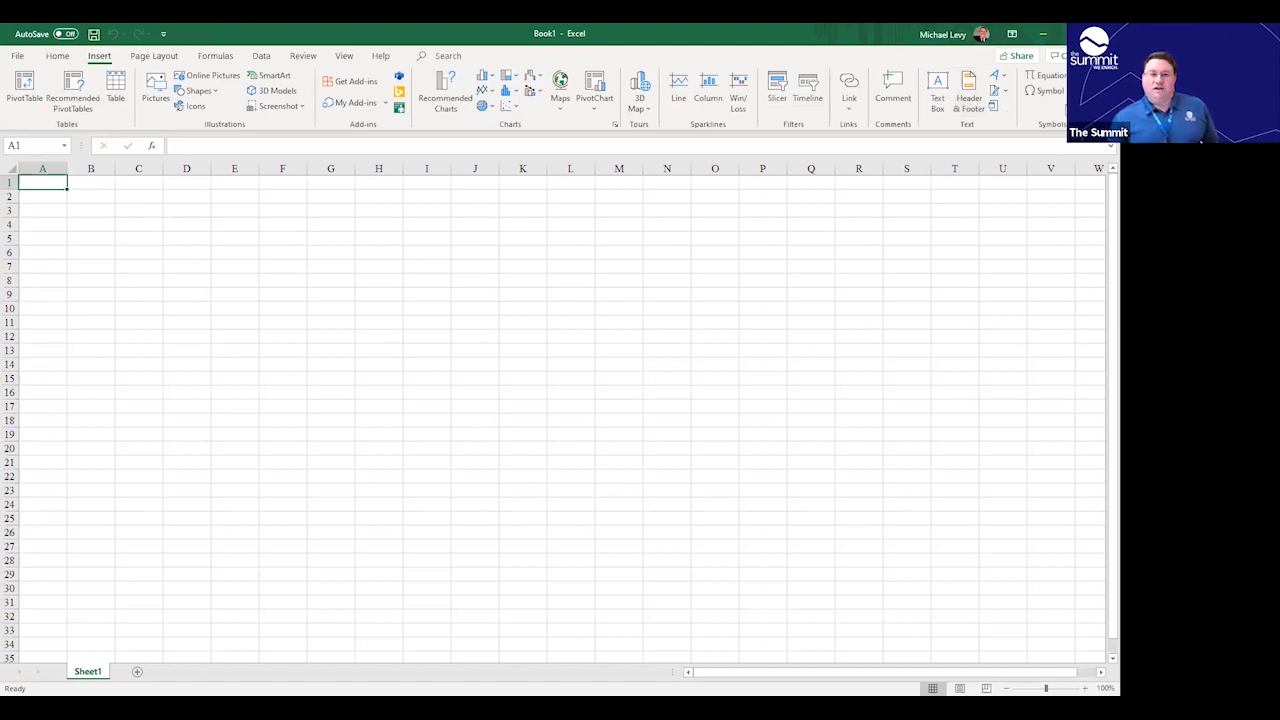
left_click(967, 93)
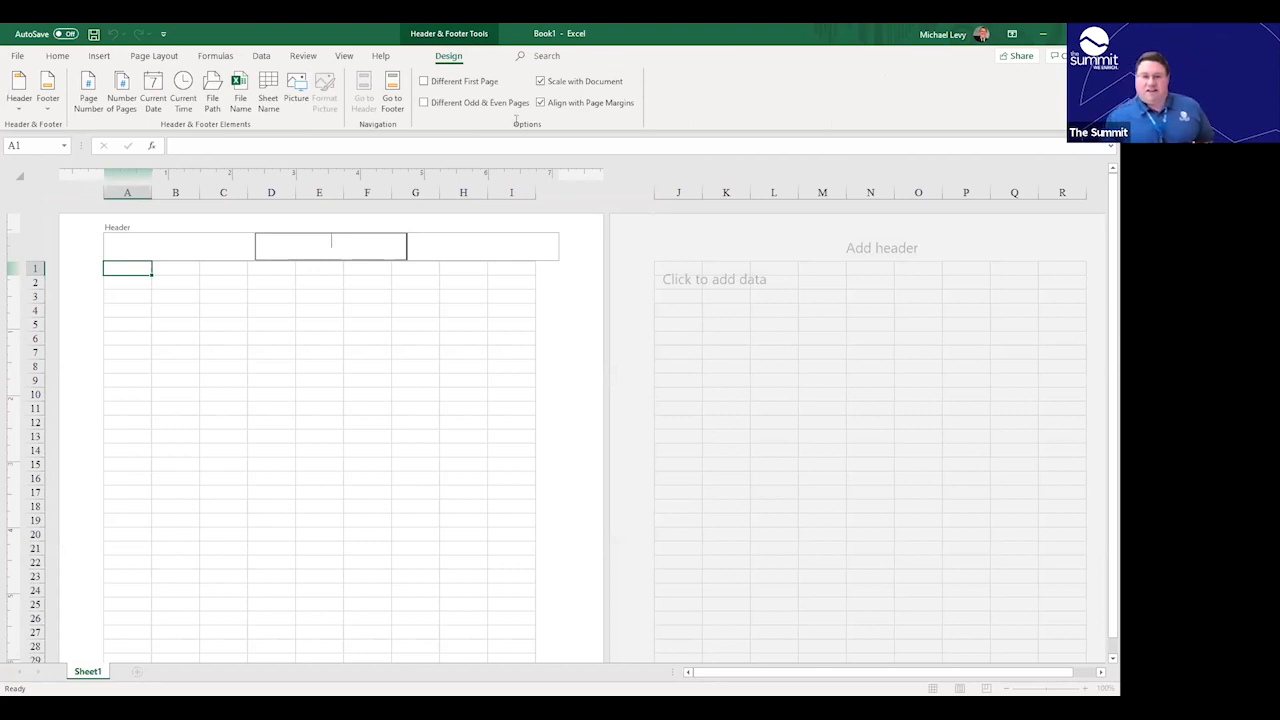
left_click(146, 250)
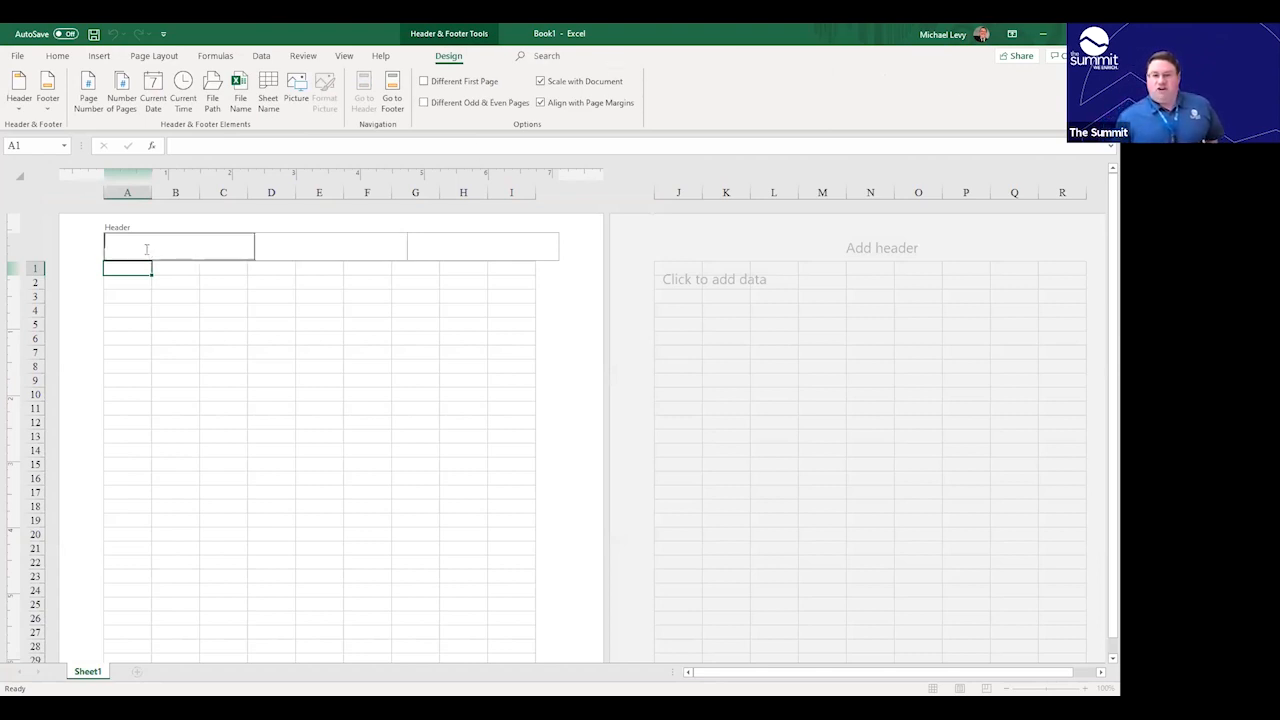
left_click(298, 254)
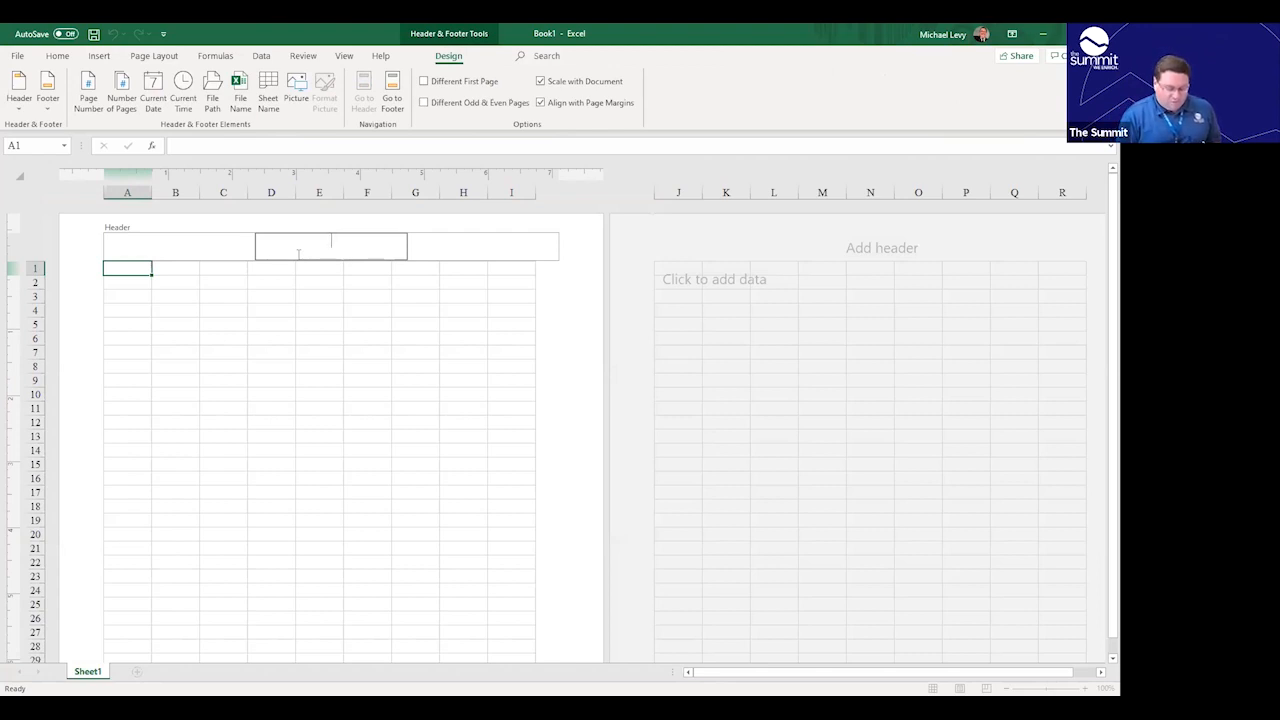
type("M")
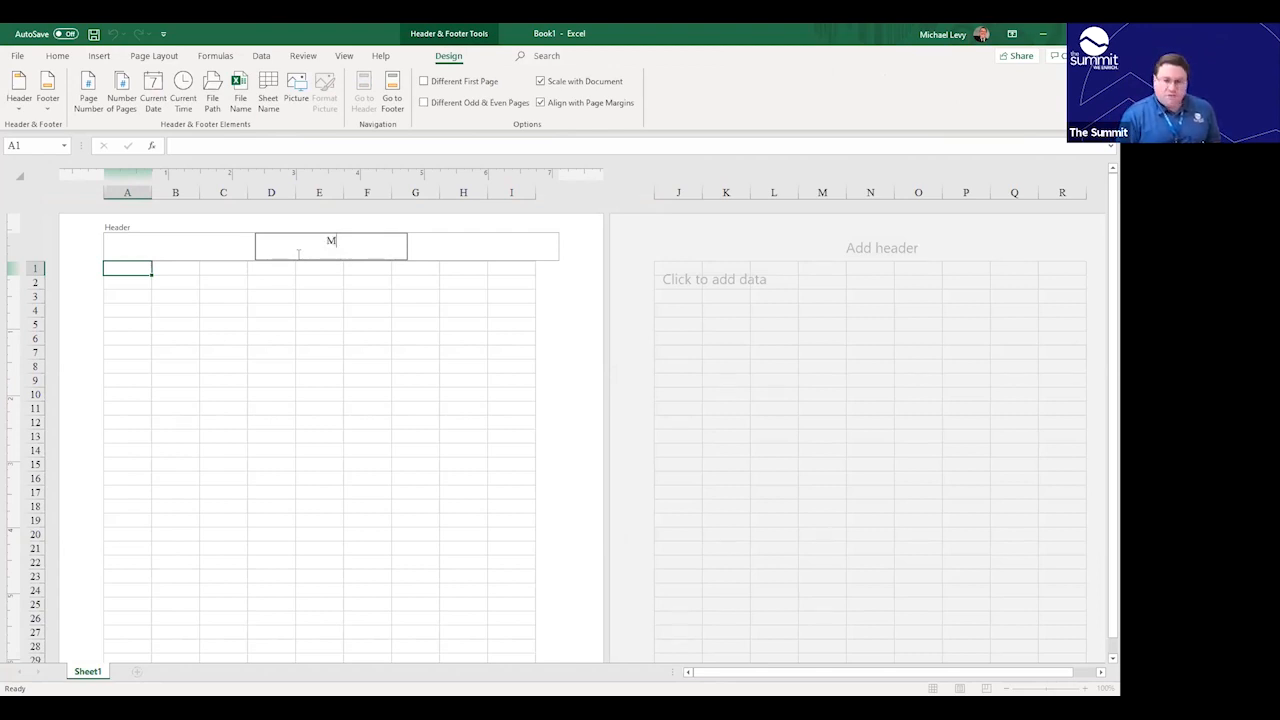
type("ichael's Favo")
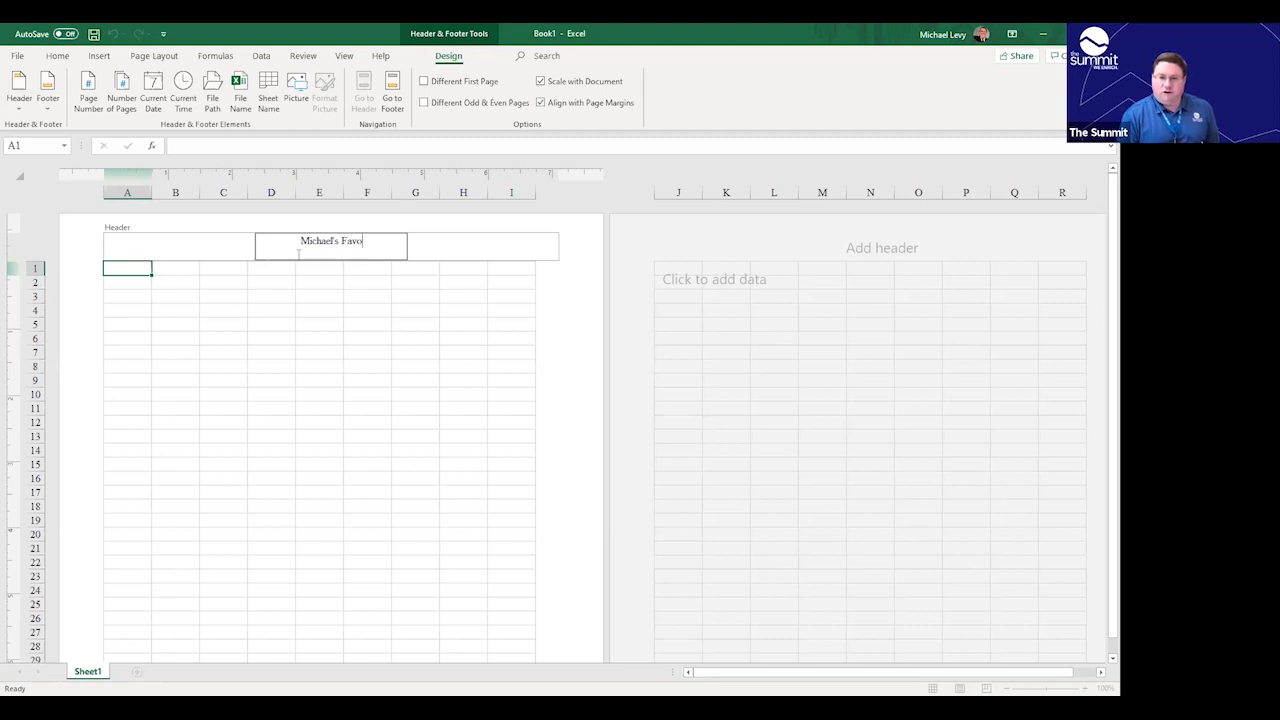
type("rite Spre")
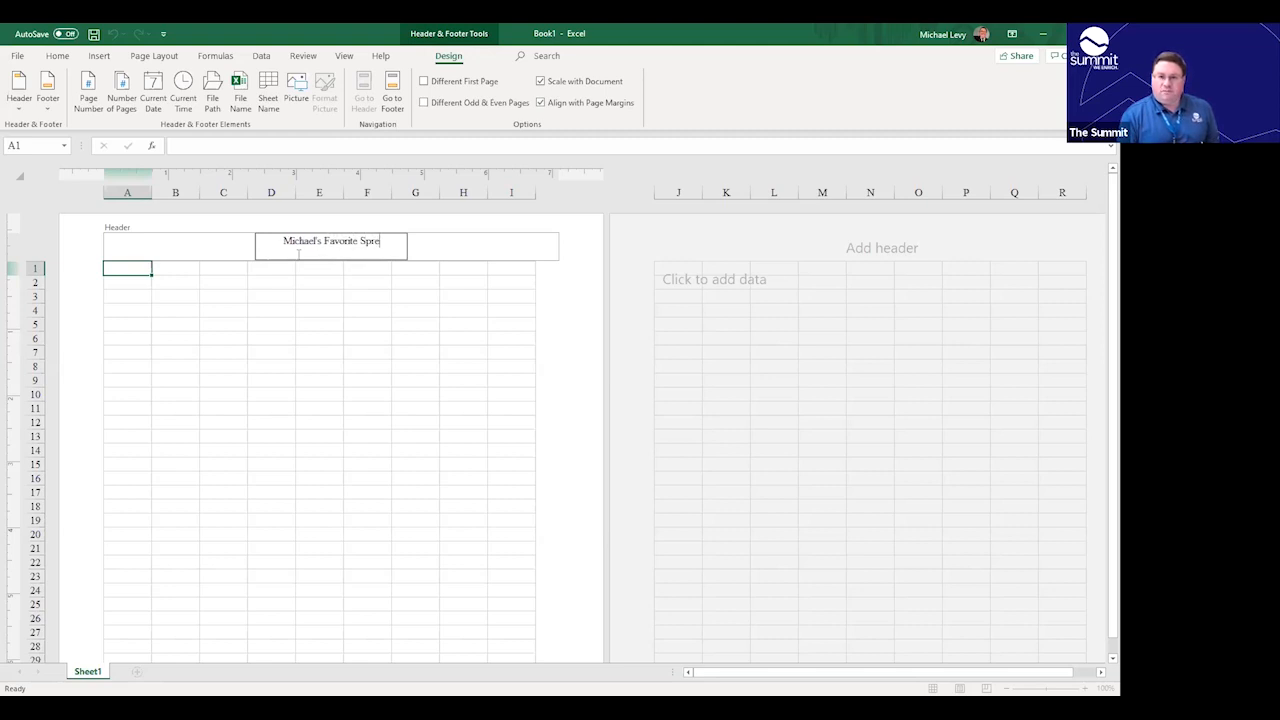
type("adsheet")
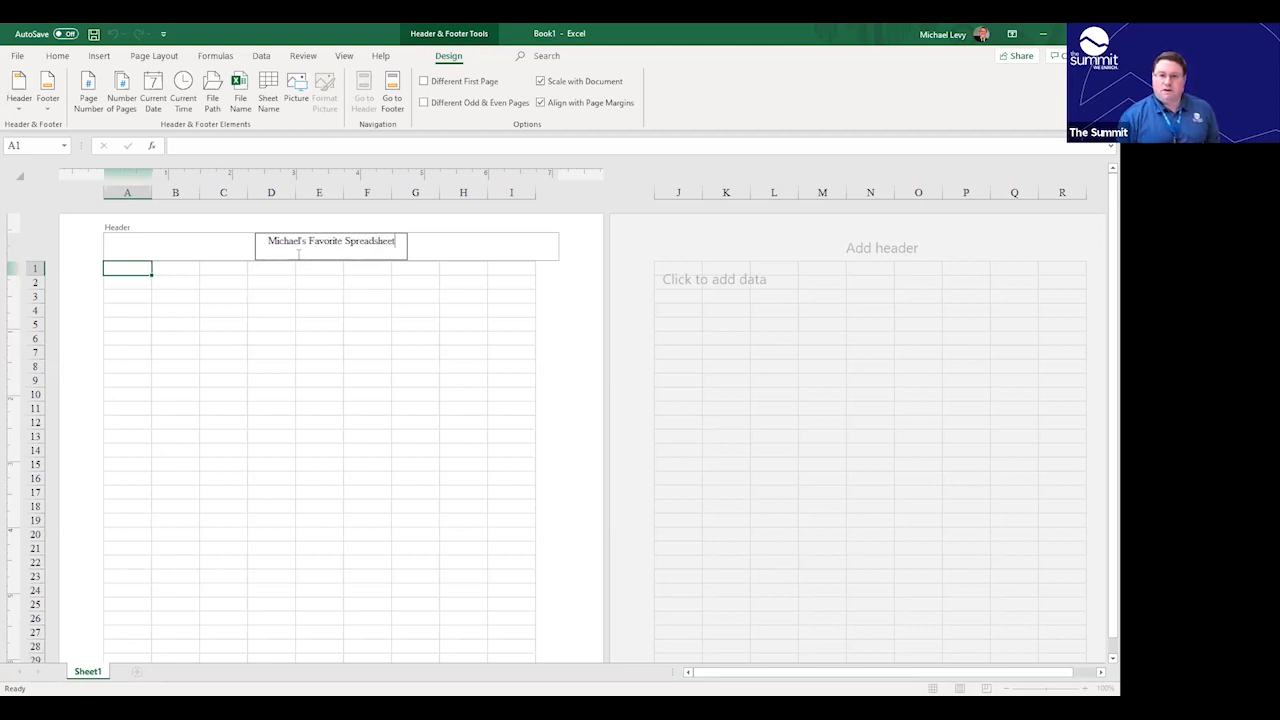
Make the whole center header text bold and return to the worksheet cells.
left_click(149, 258)
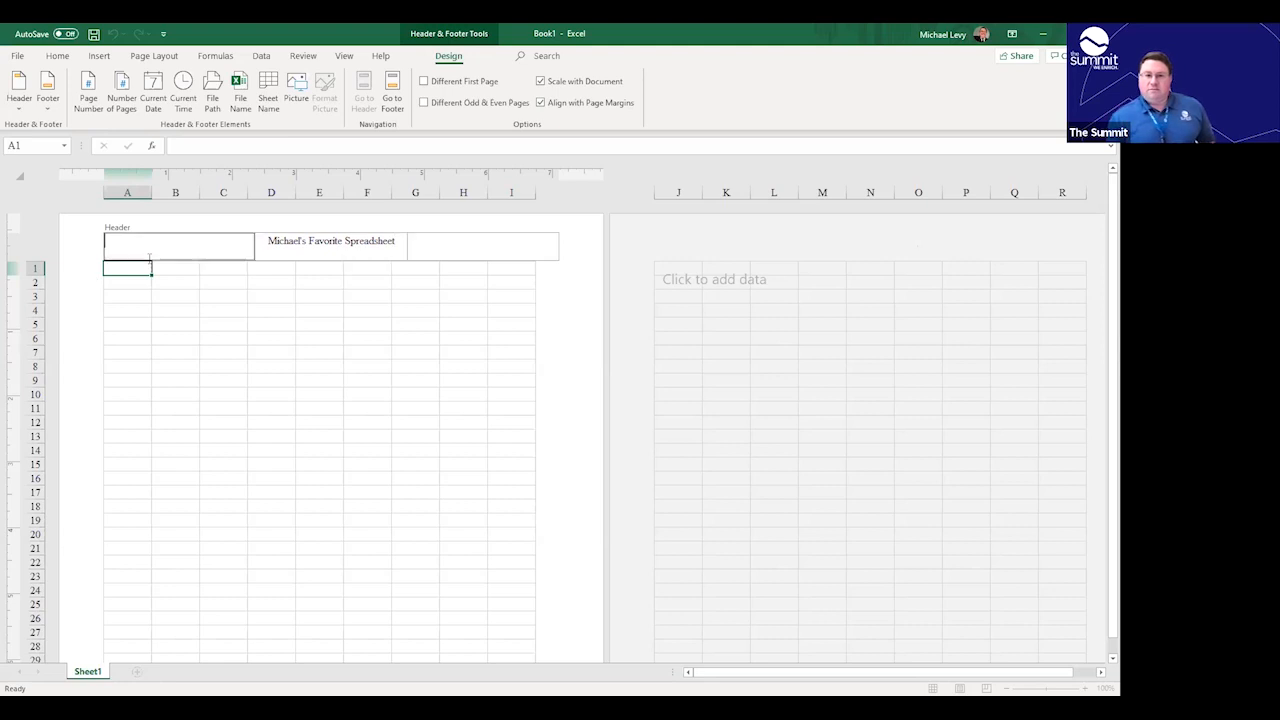
left_click(340, 243)
double_click(340, 241)
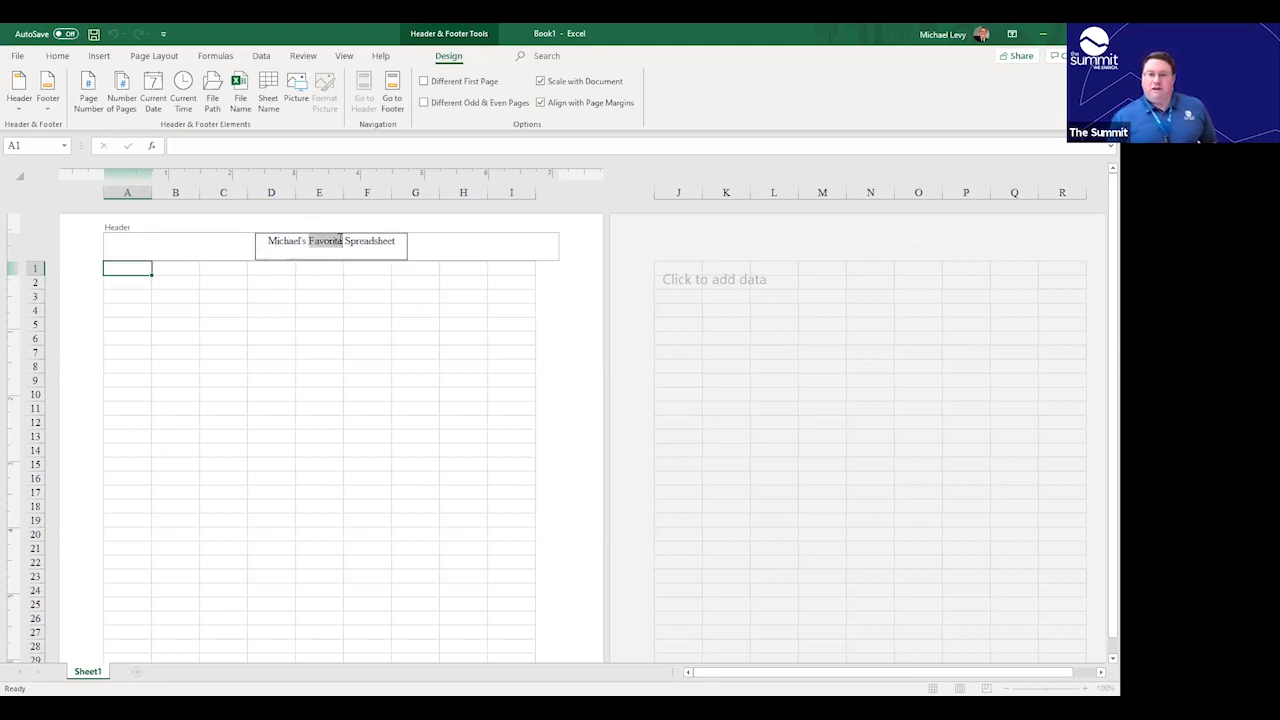
left_click_drag(265, 241, 400, 250)
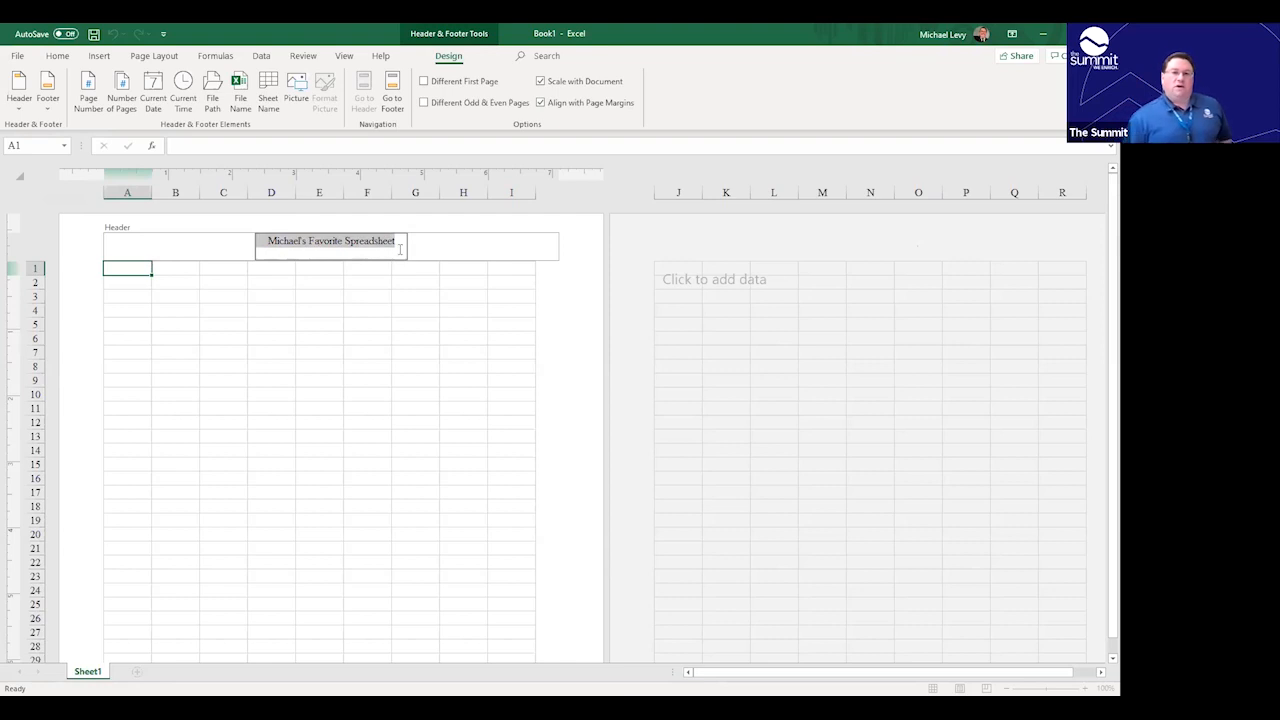
left_click(58, 56)
left_click(123, 104)
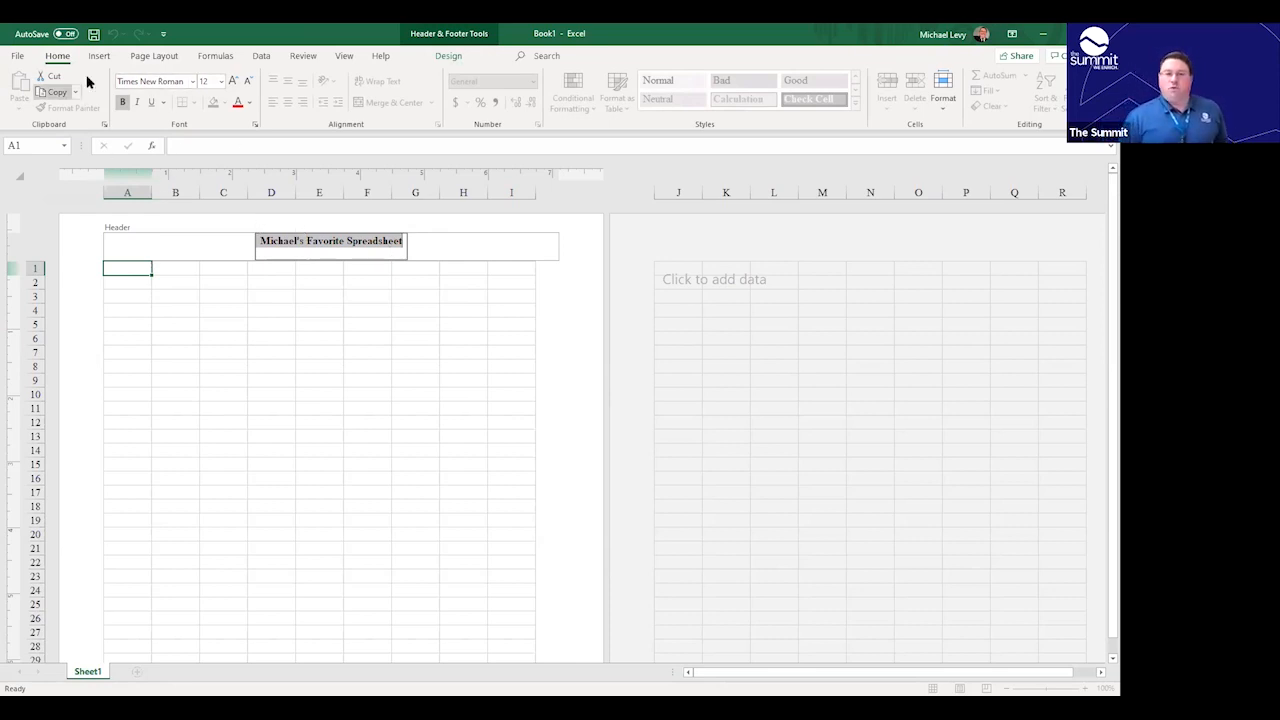
left_click(449, 56)
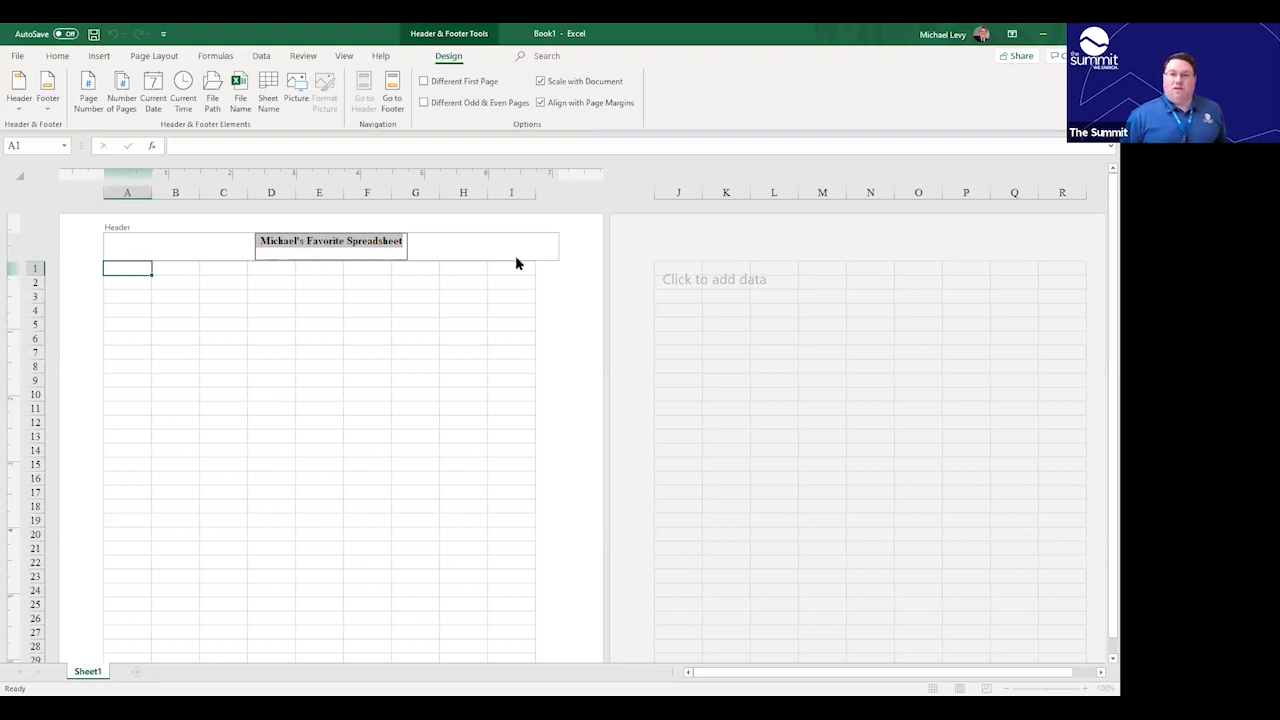
left_click(372, 279)
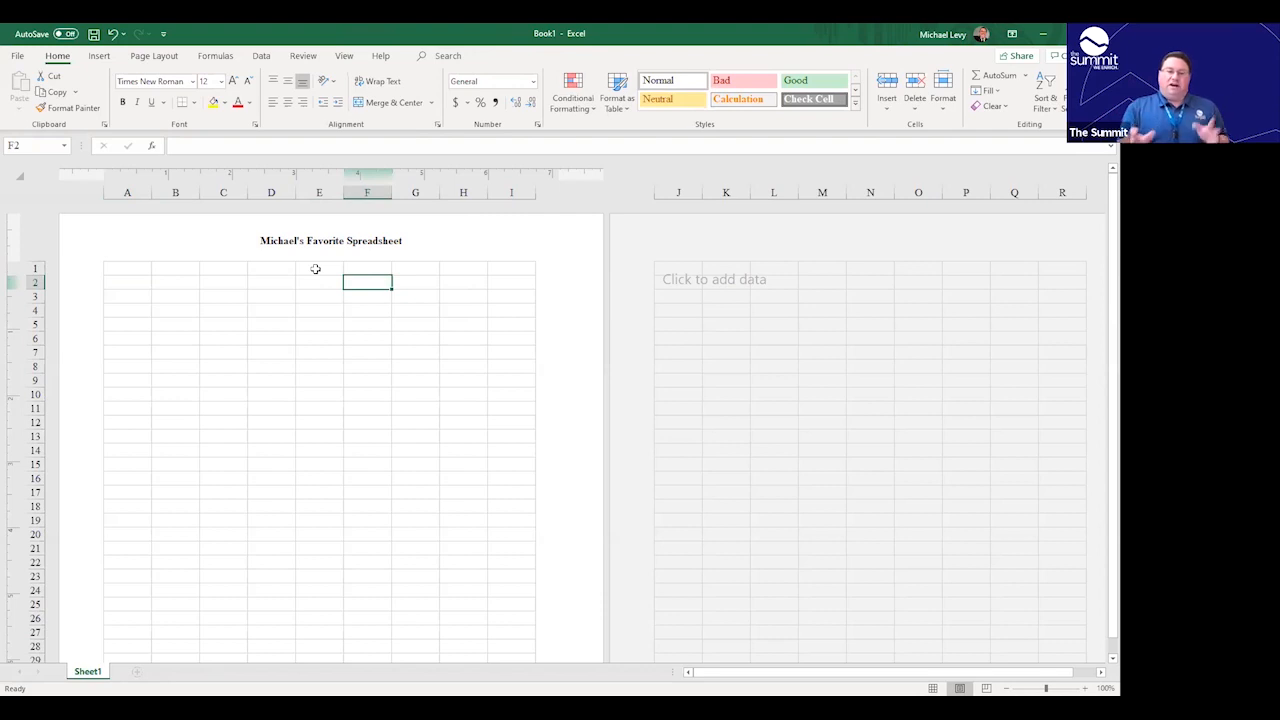
Insert the current date and current time fields in the left section of the page footer.
scroll(315, 269, "down", 5)
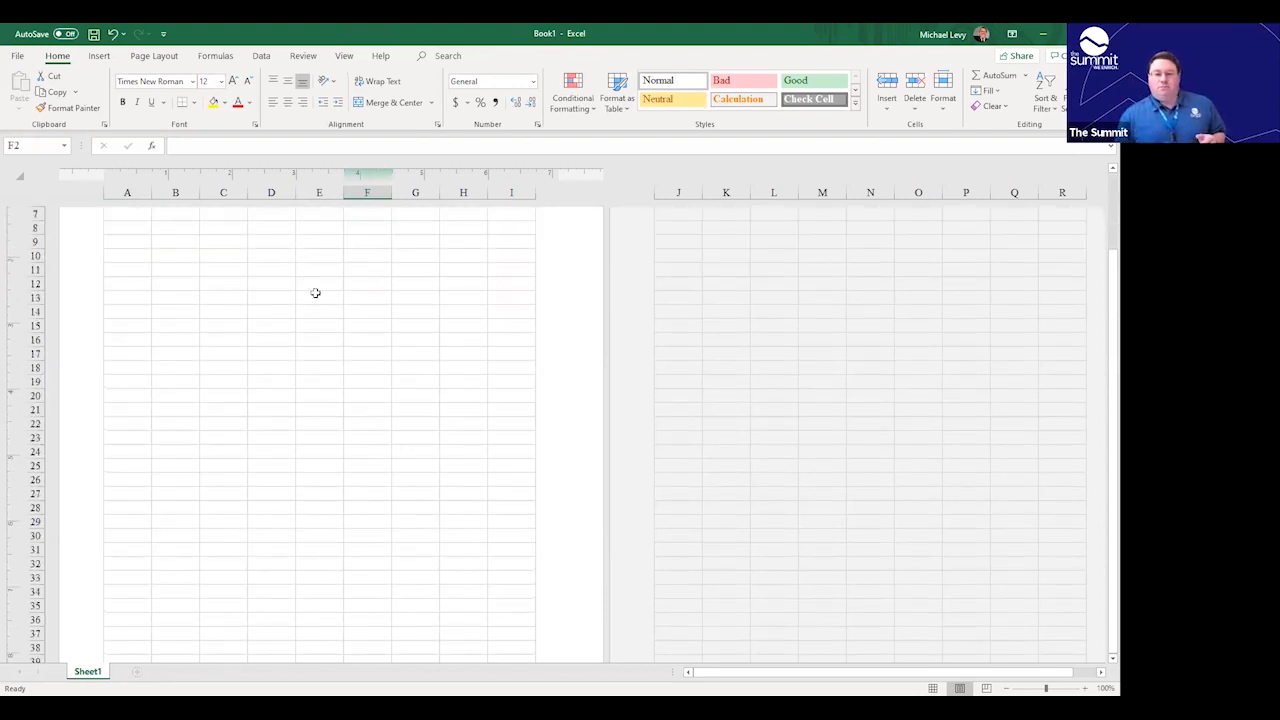
scroll(318, 294, "down", 2)
left_click(349, 601)
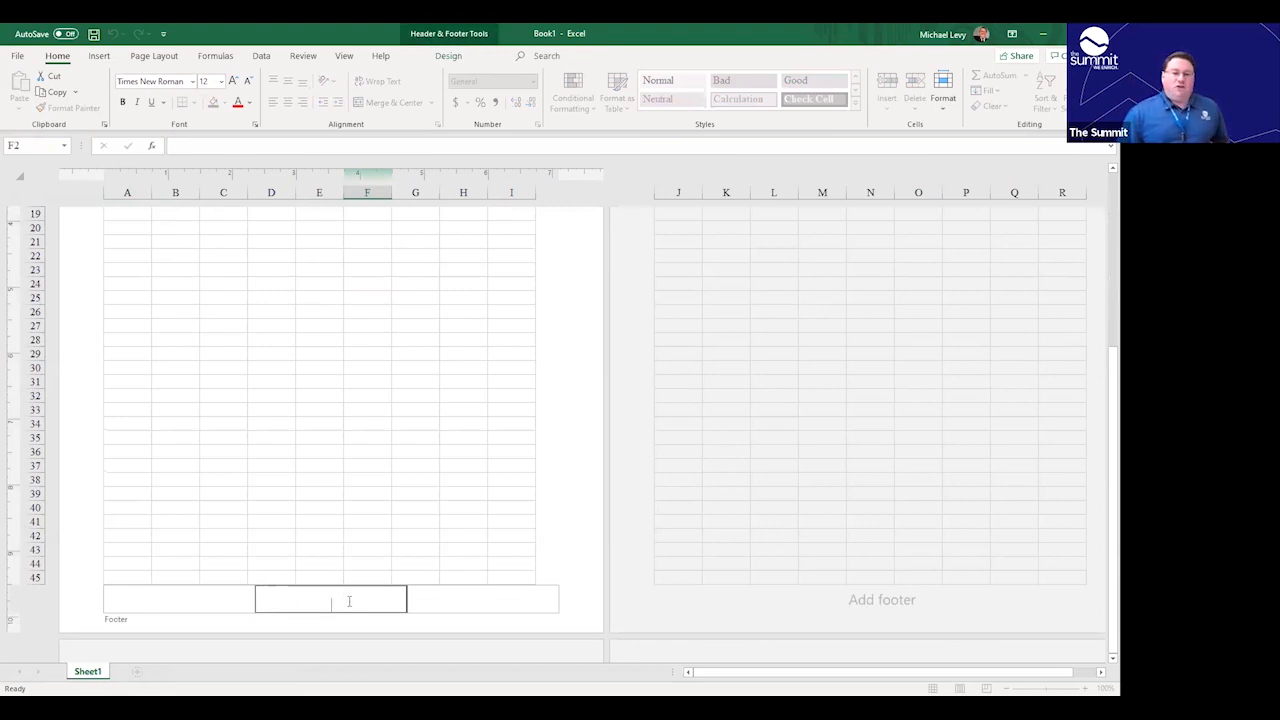
left_click(449, 56)
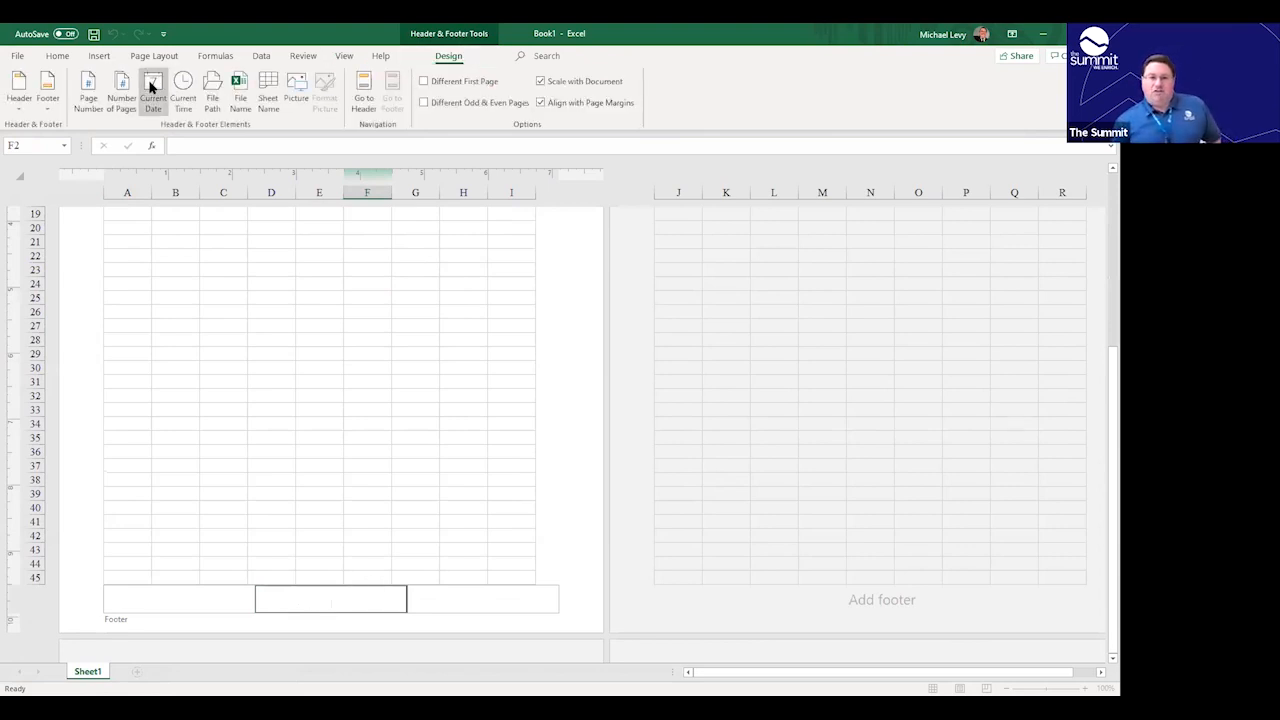
left_click(173, 604)
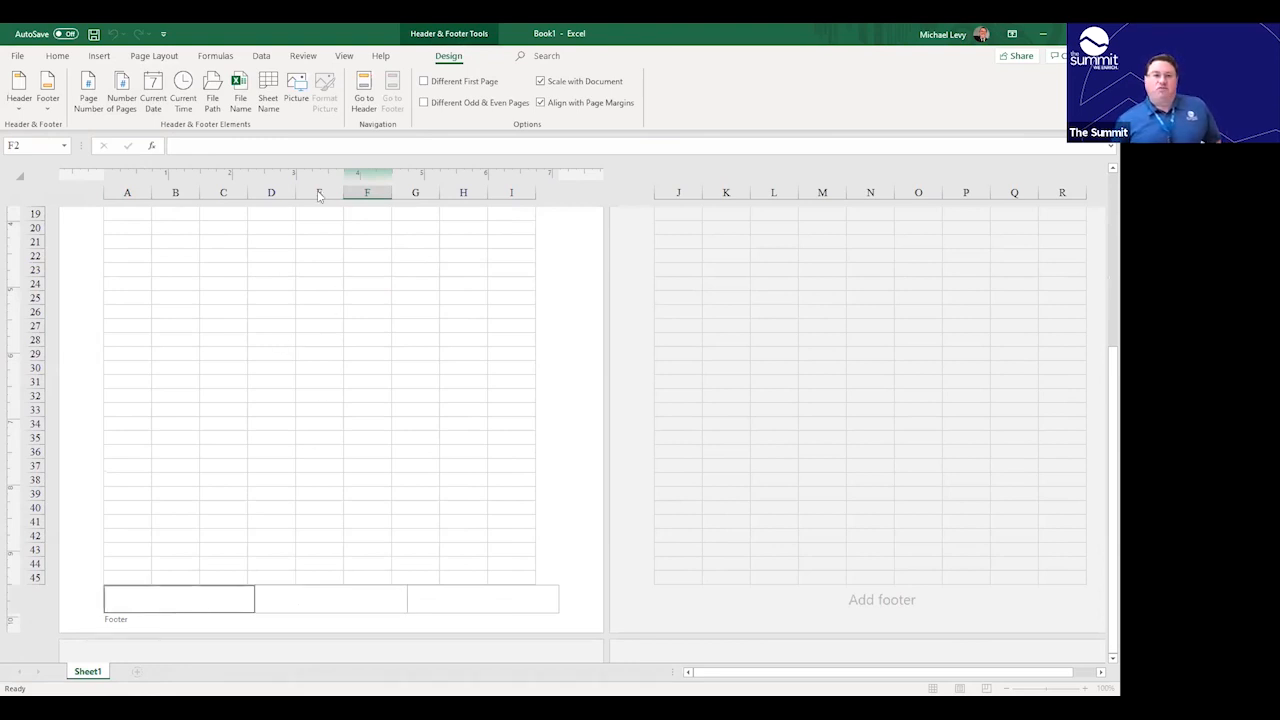
left_click(164, 92)
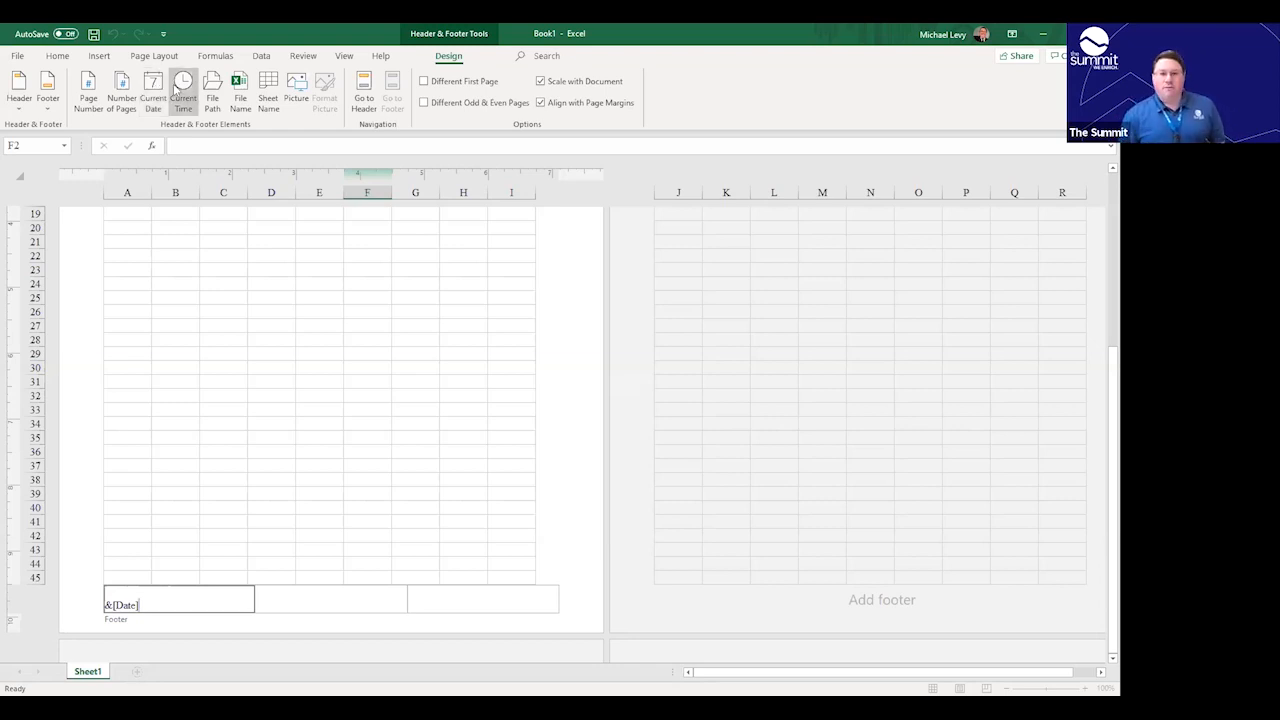
left_click(191, 89)
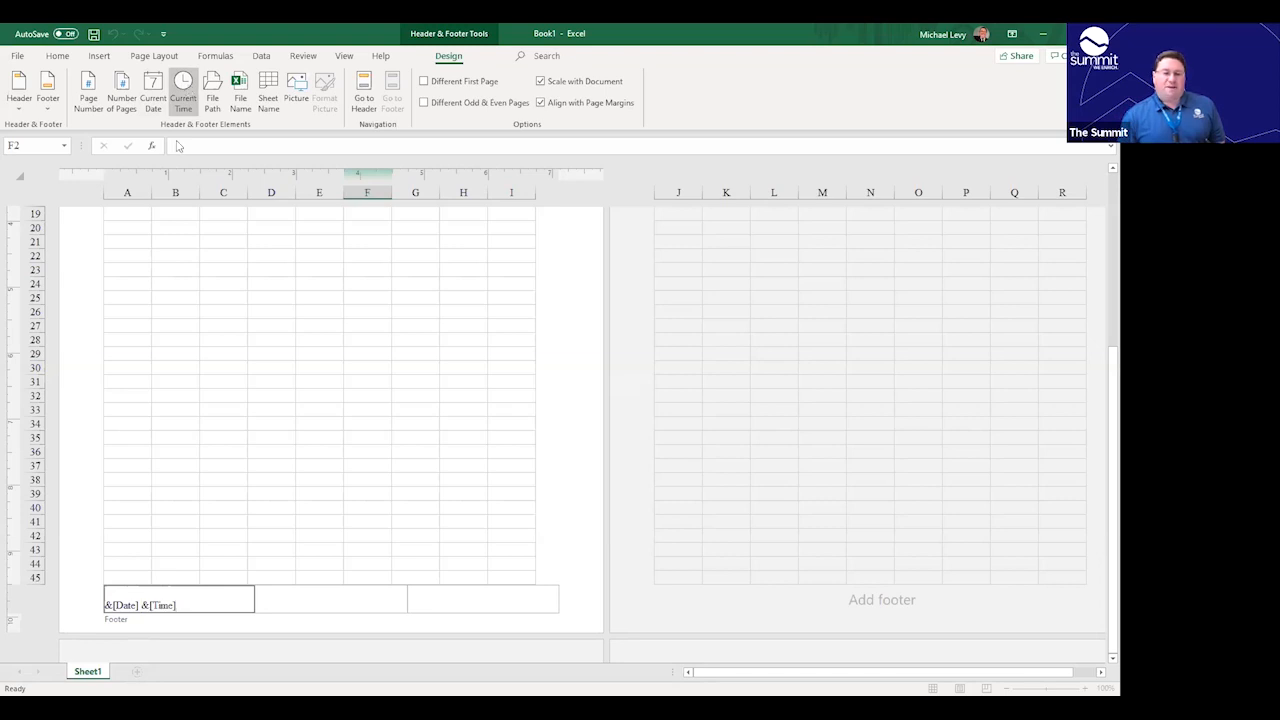
Add two new worksheets to the workbook.
left_click(361, 597)
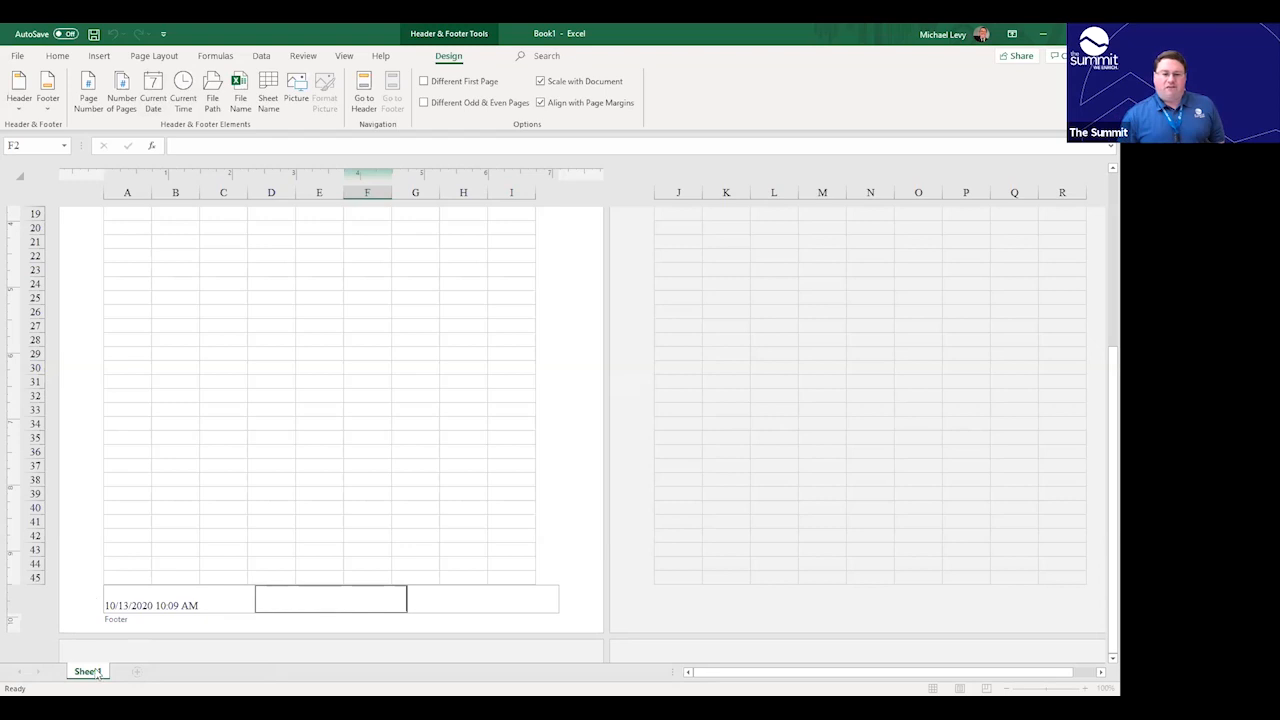
left_click(137, 672)
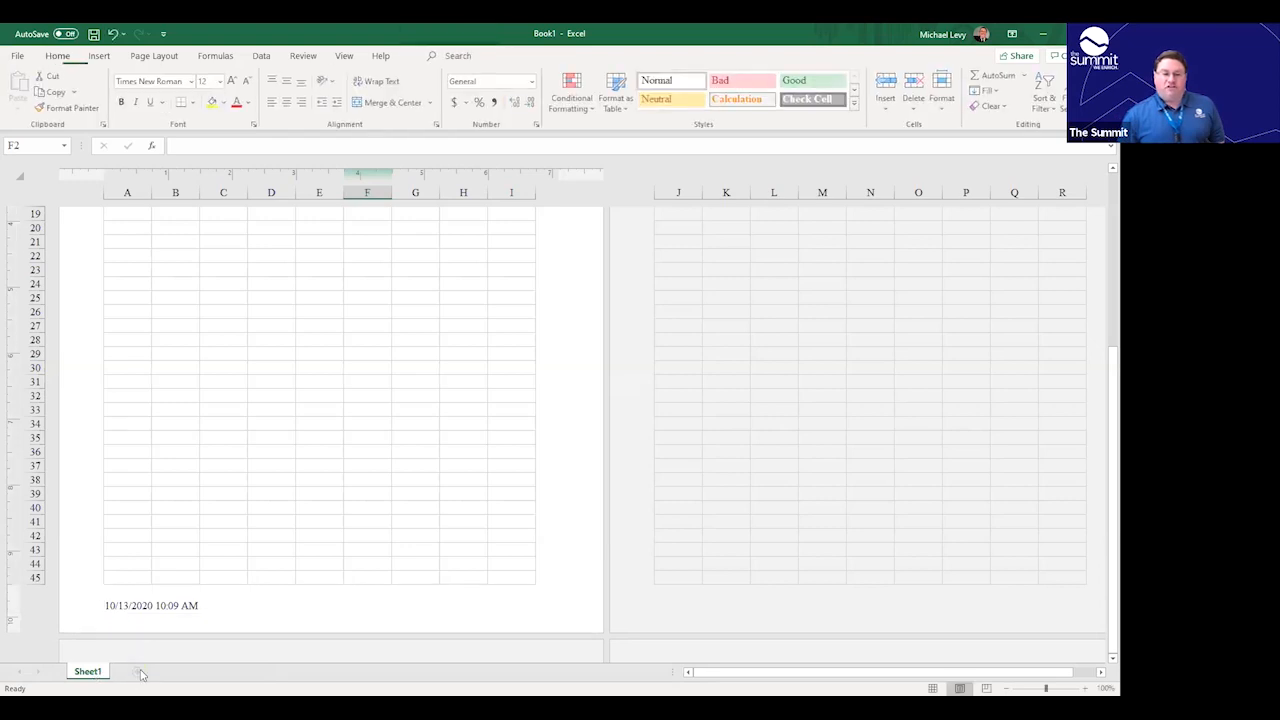
left_click(181, 672)
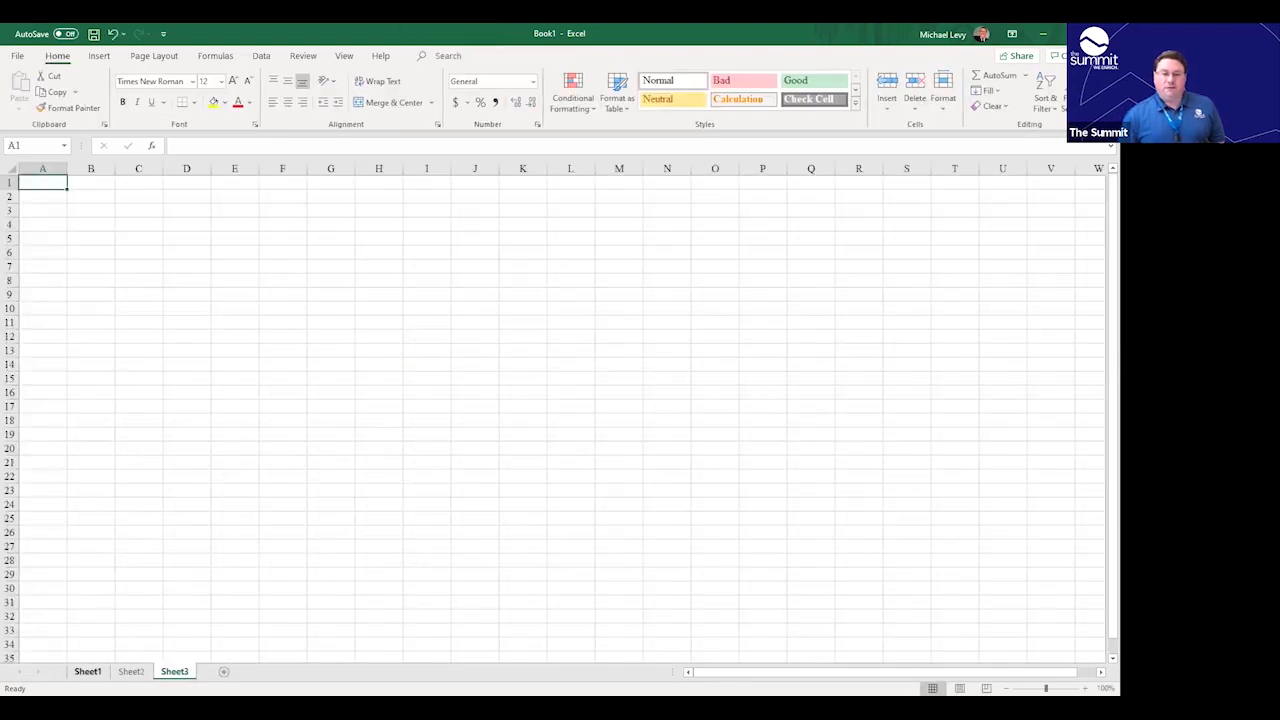
Rename Sheet1 with the presenter's first name in possessive form followed by "Sheet".
left_click(87, 672)
double_click(87, 672)
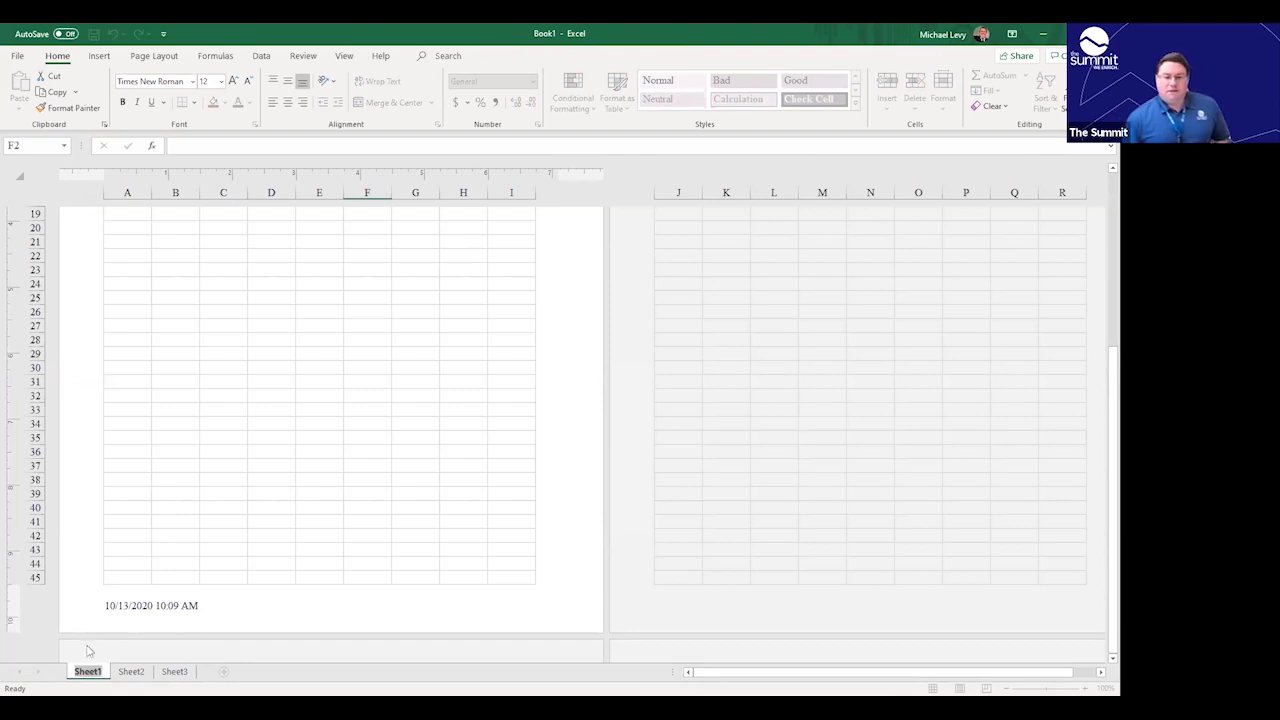
type("Micha")
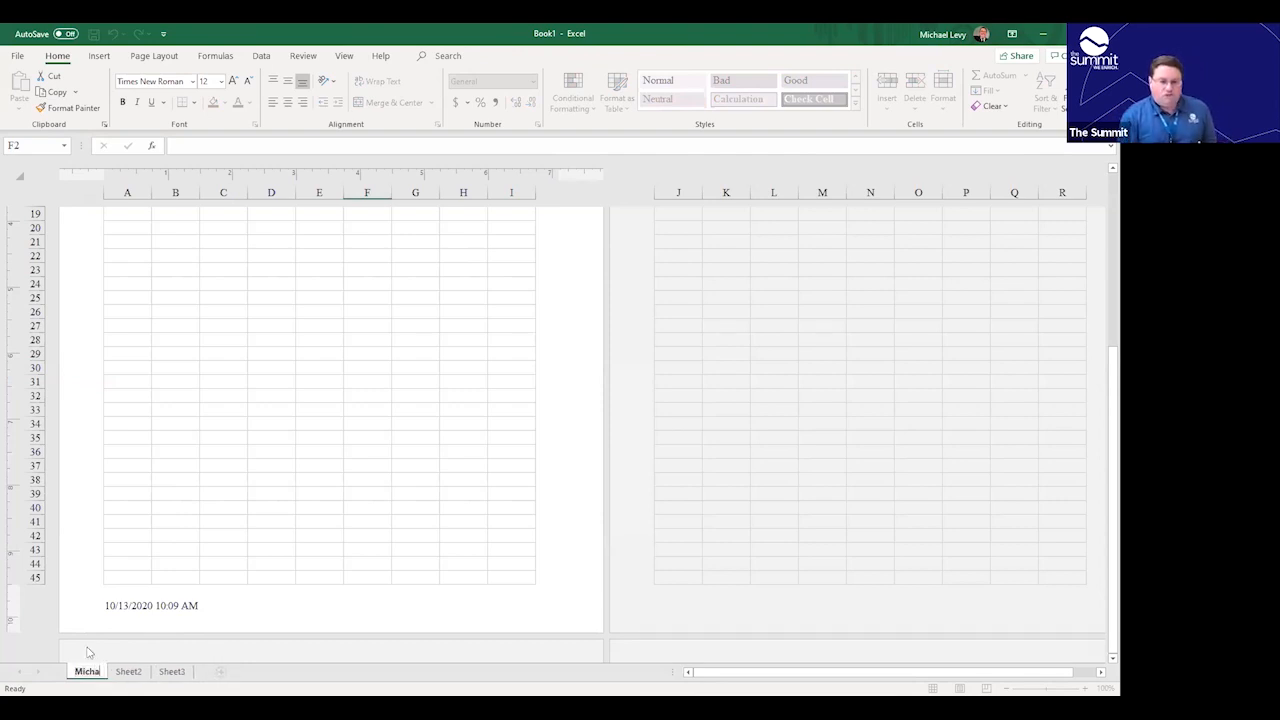
type("el's Sheet")
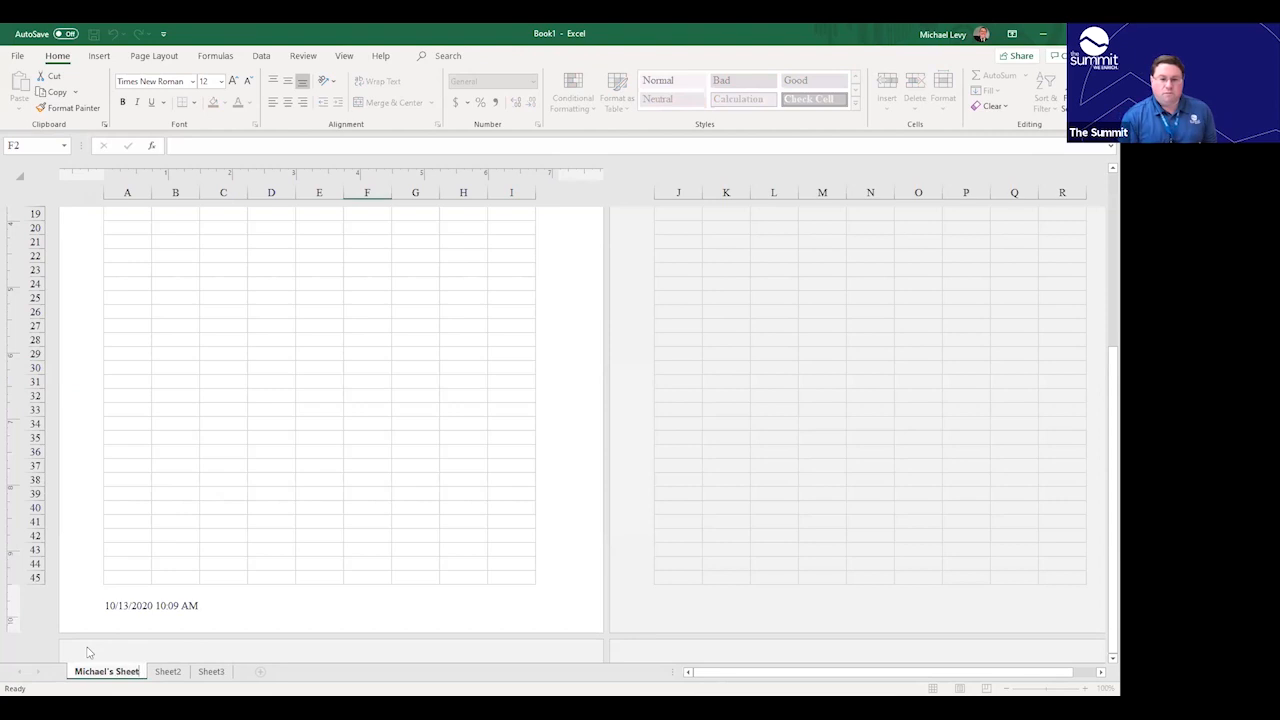
key("Return")
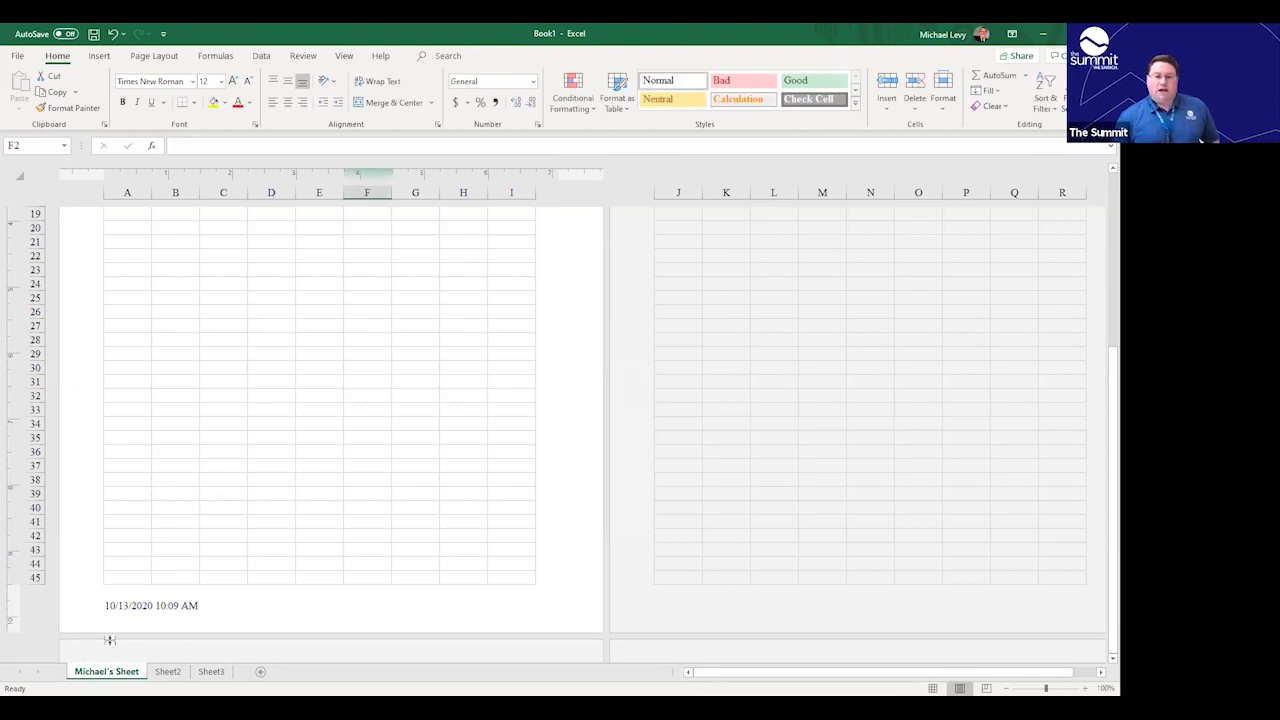
Insert the sheet name field in the footer's center section and the page number field in its right section.
left_click(290, 606)
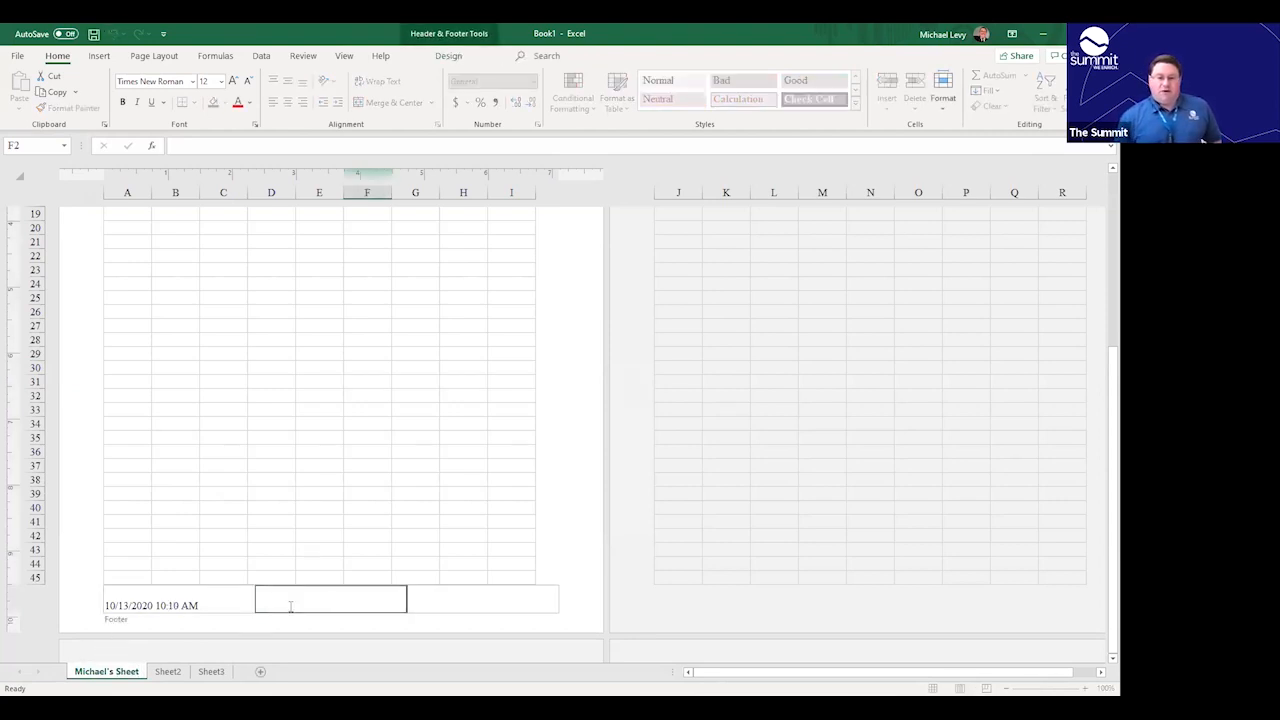
left_click(436, 60)
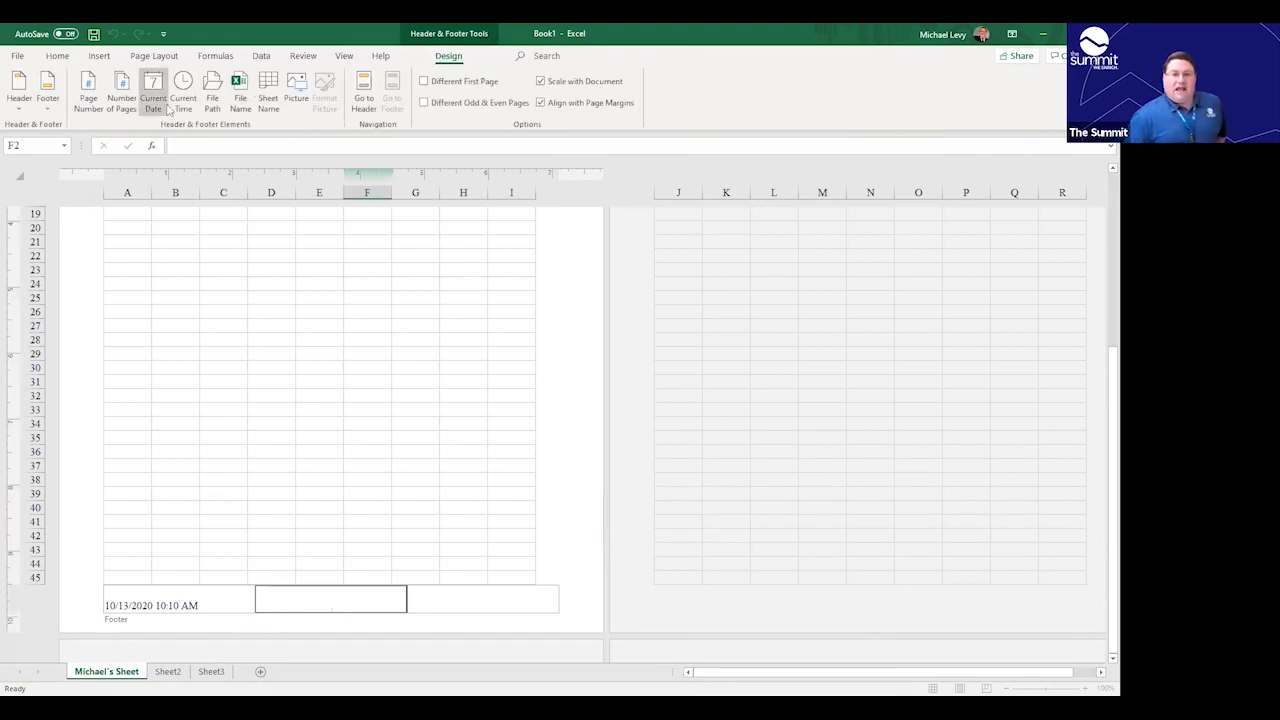
left_click(268, 92)
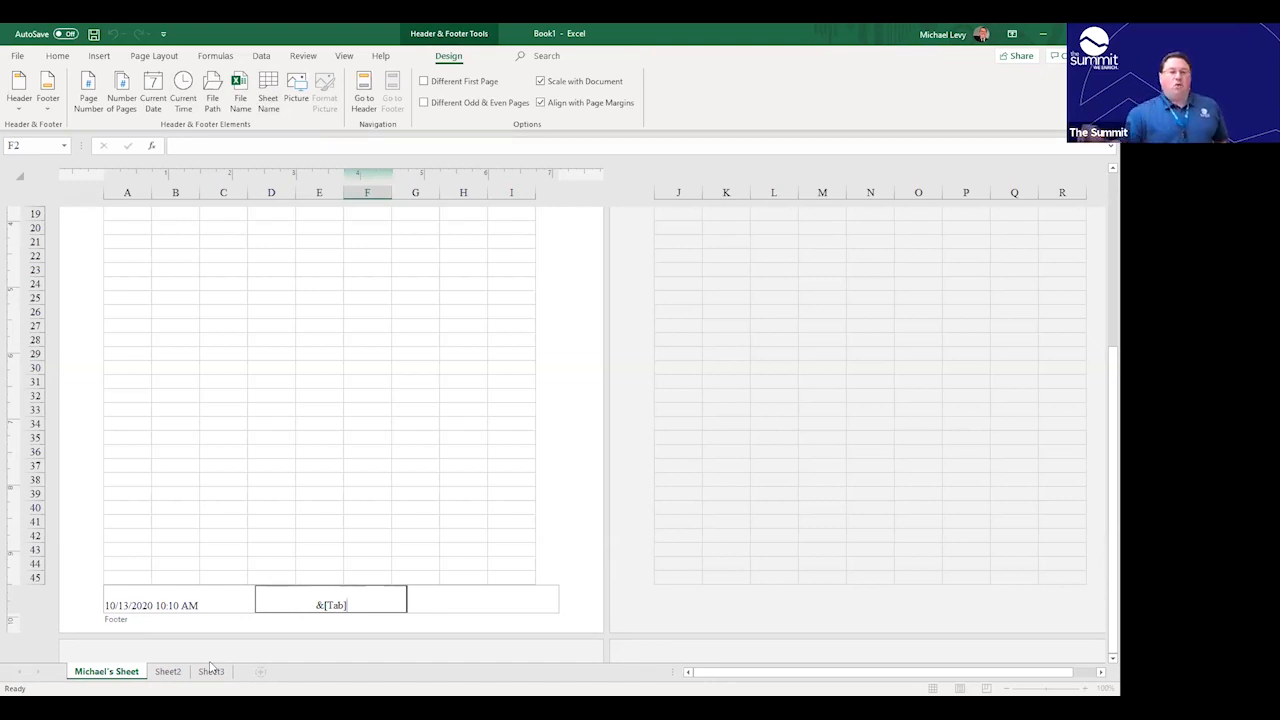
left_click(463, 603)
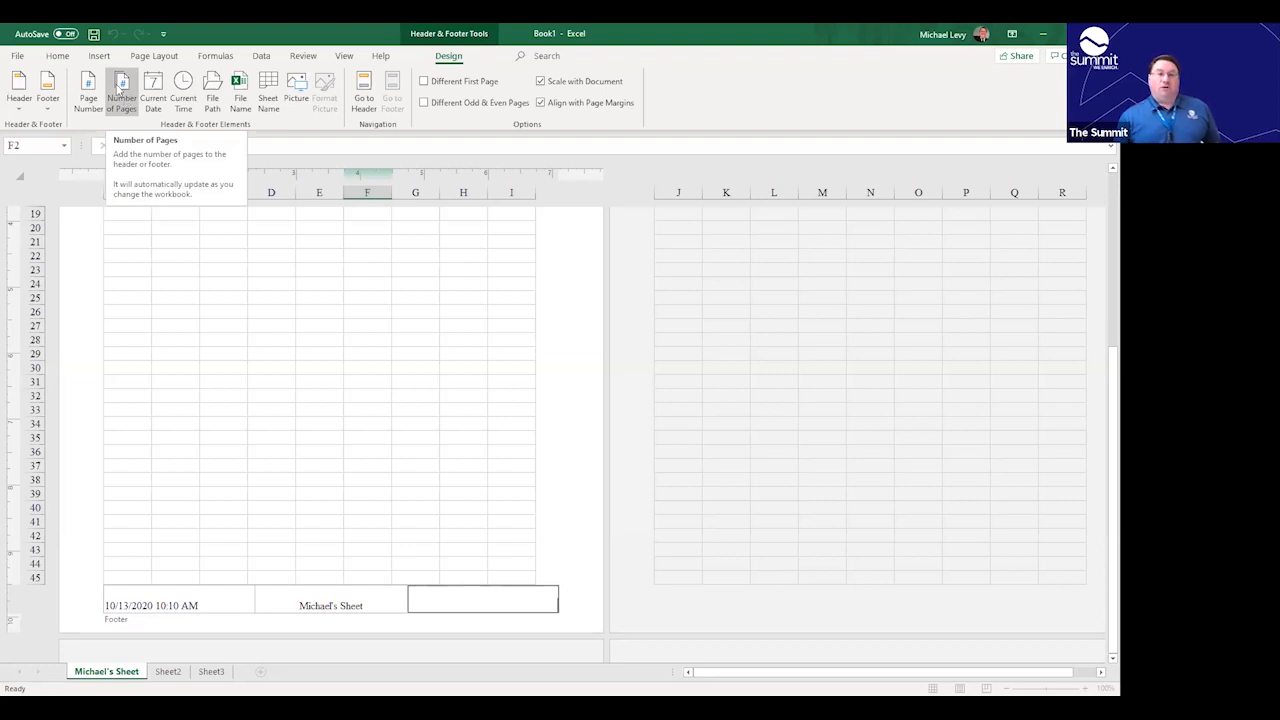
left_click(85, 92)
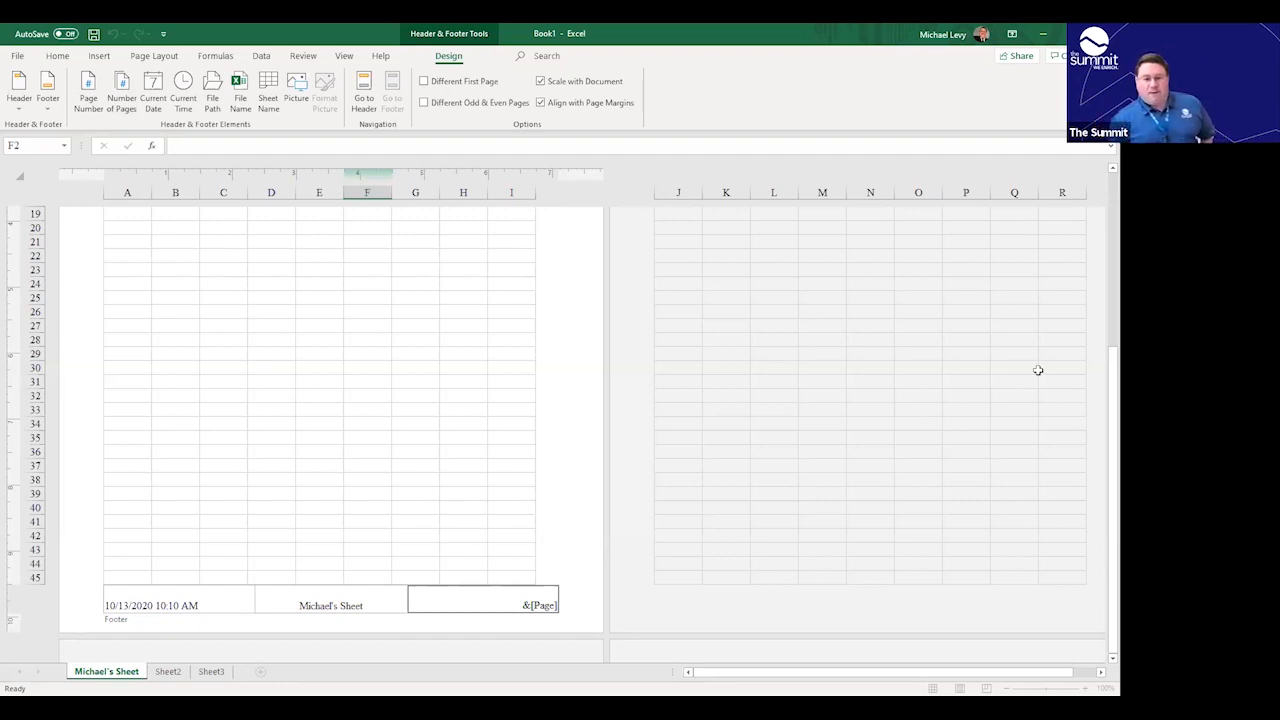
Create a copy of the first worksheet and place it before Sheet2.
left_click(113, 675)
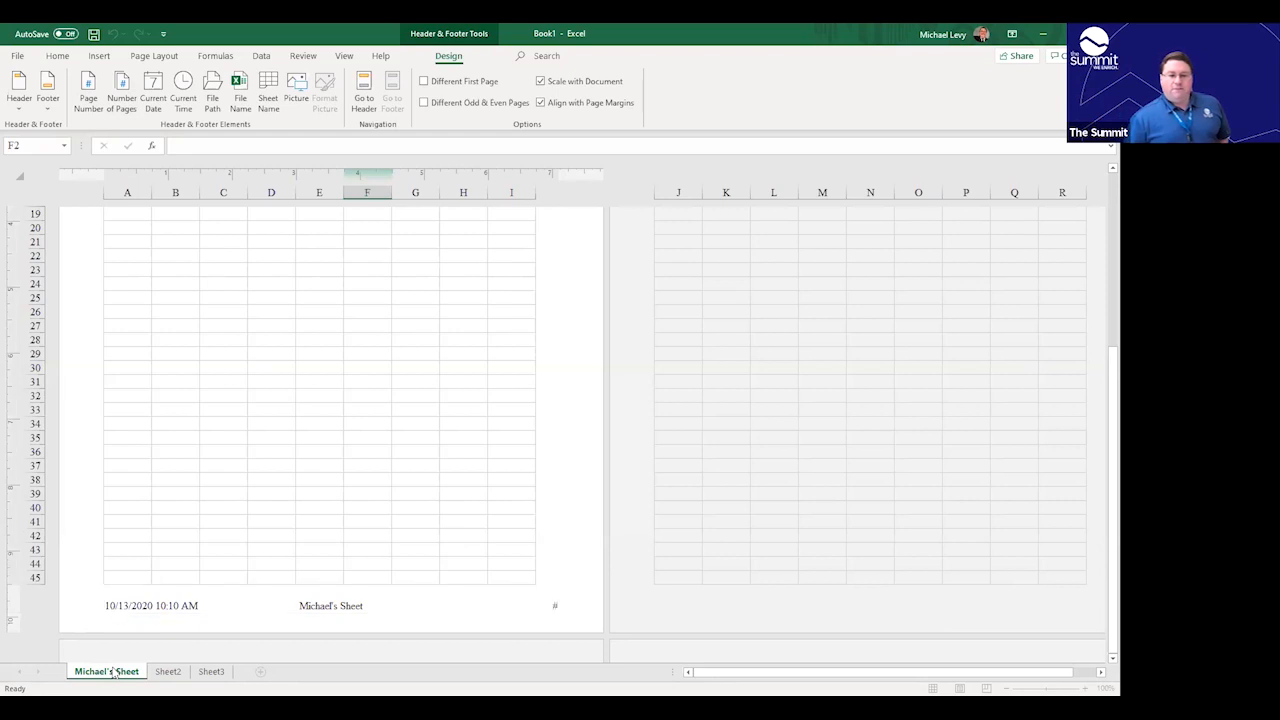
right_click(113, 675)
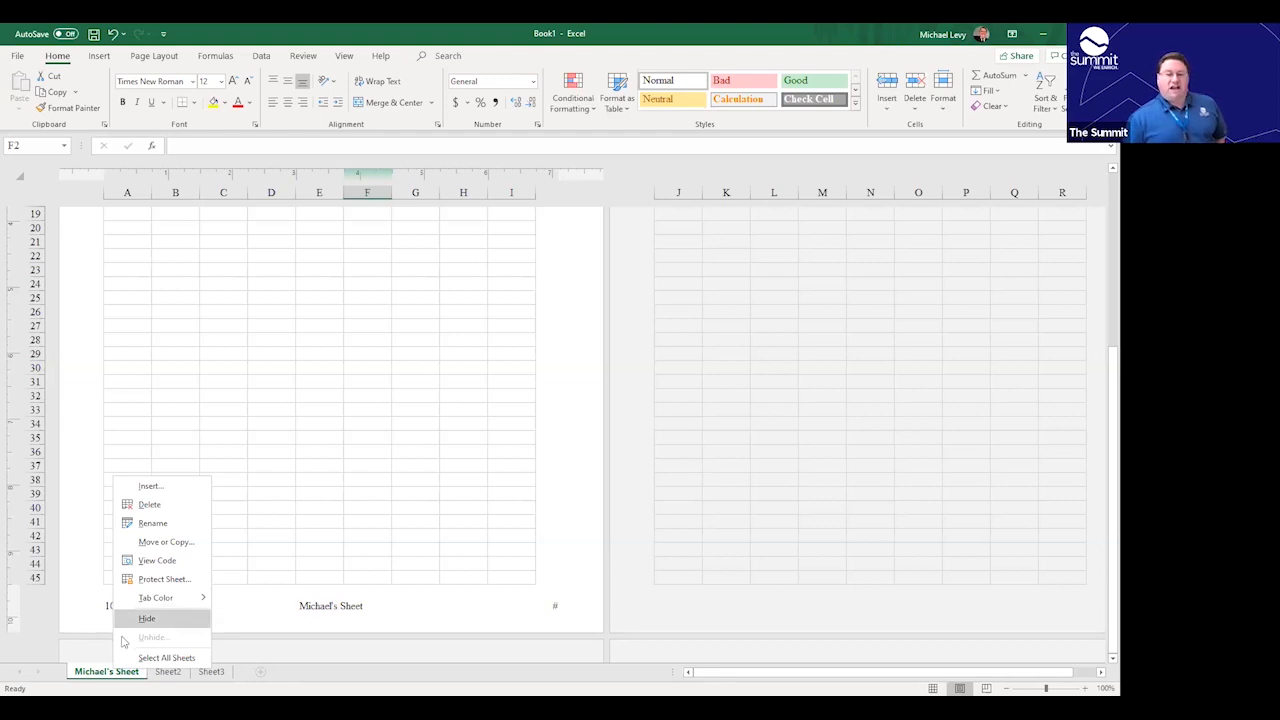
left_click(167, 542)
left_click(82, 594)
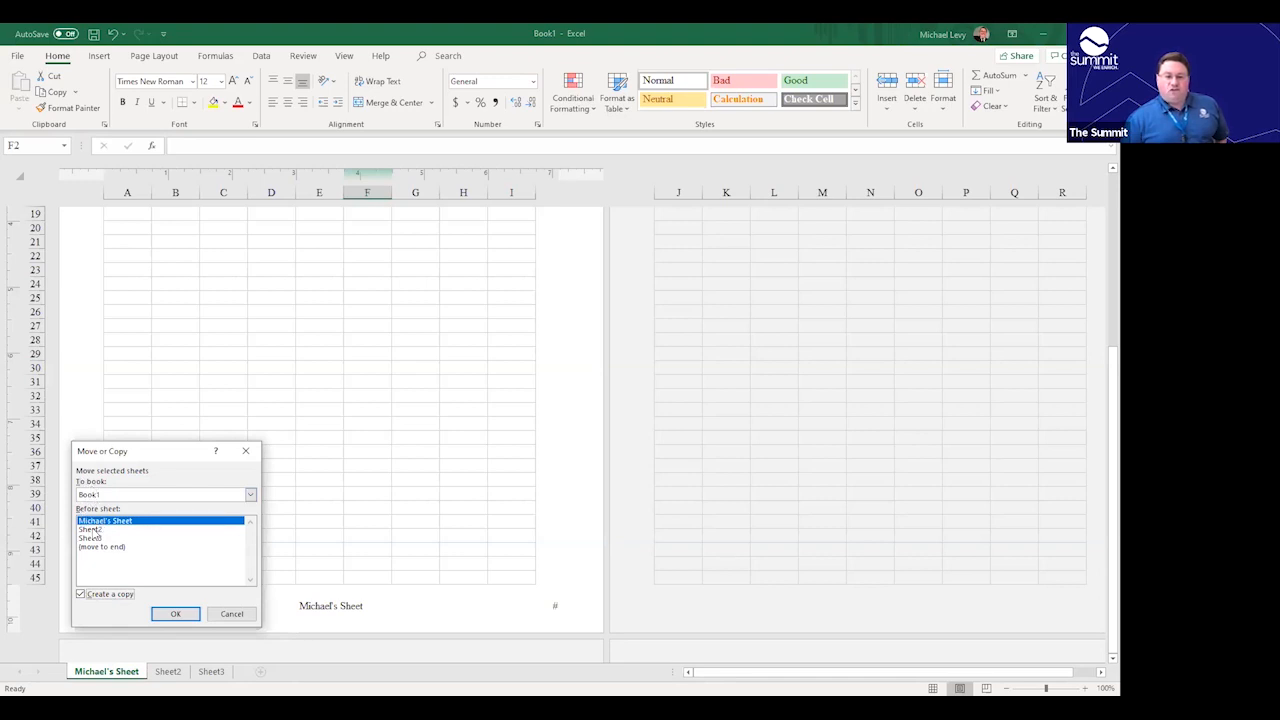
left_click(96, 529)
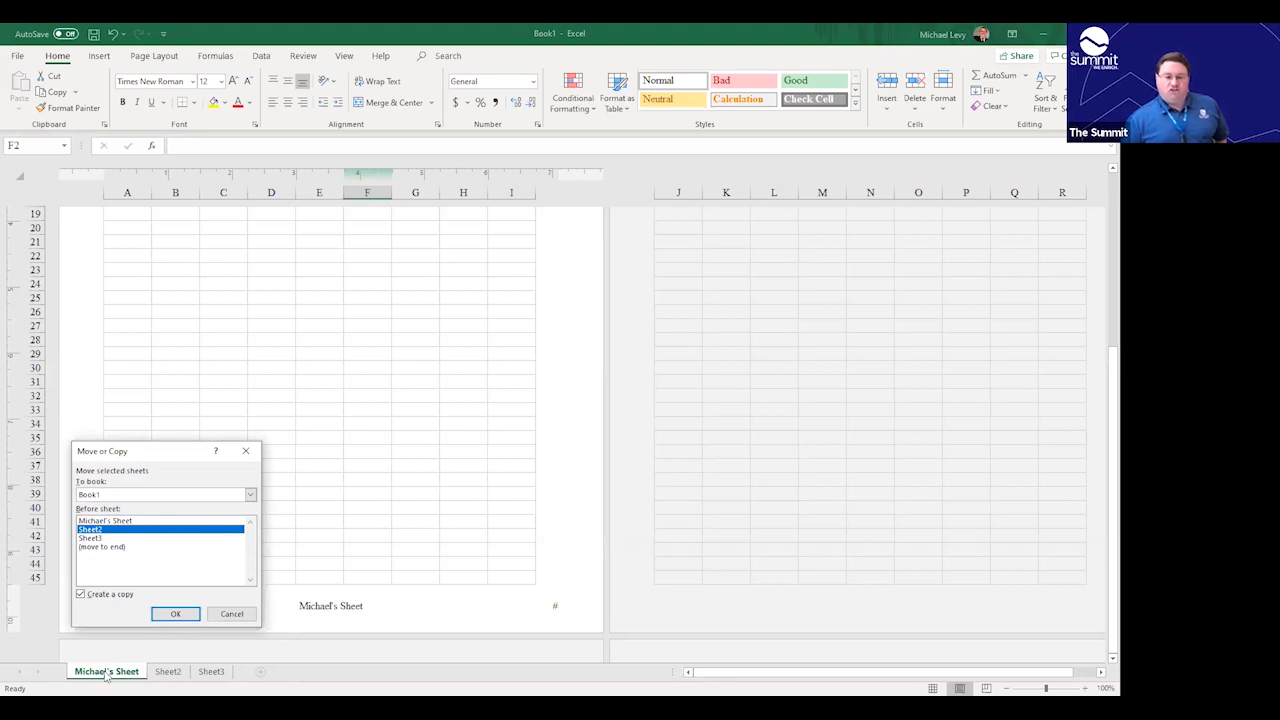
left_click(177, 612)
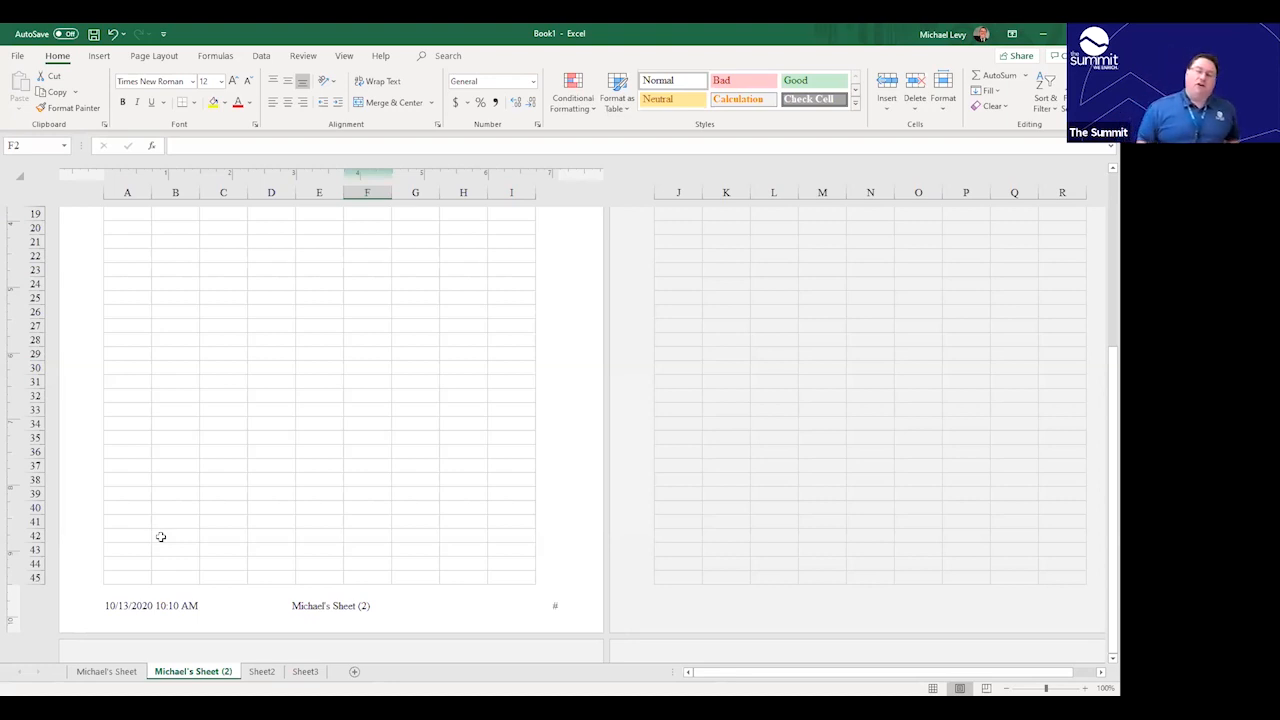
Review the header and footer on the original and copied worksheets, and advance the Acrobat slides to Find & Replace Command.
left_click(104, 671)
scroll(430, 520, "up", 6)
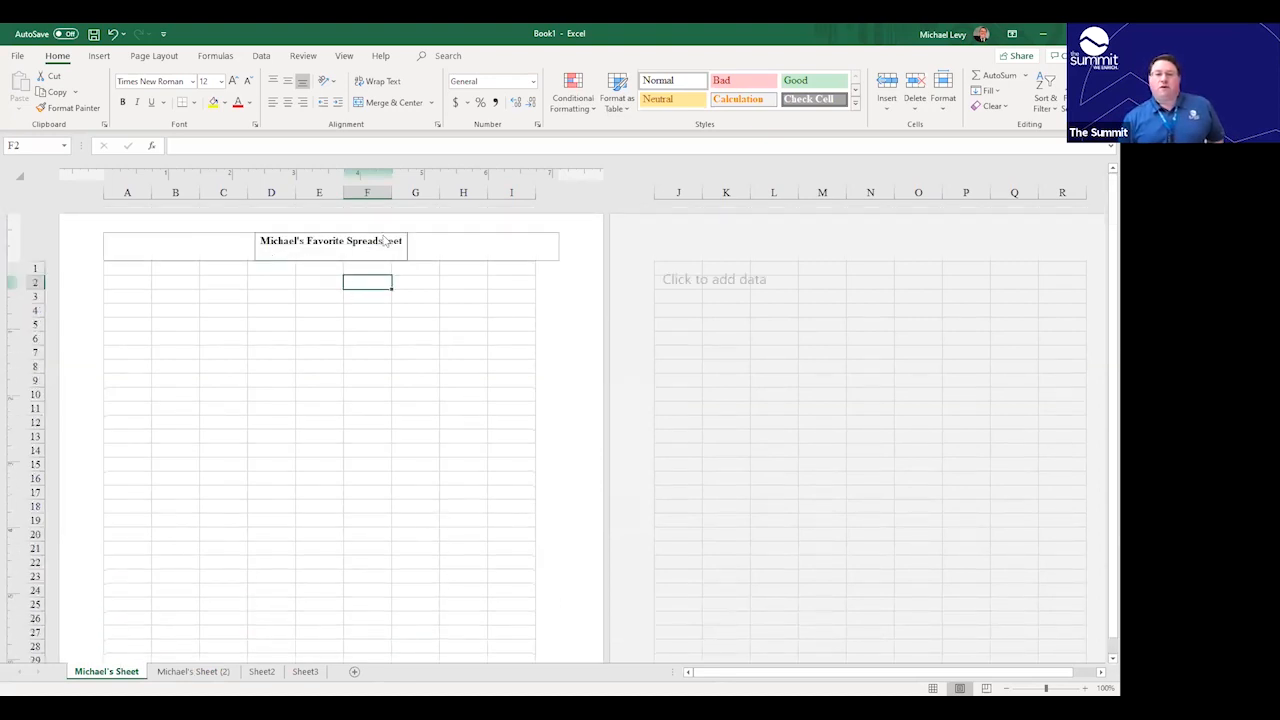
scroll(150, 518, "down", 3)
scroll(150, 518, "down", 4)
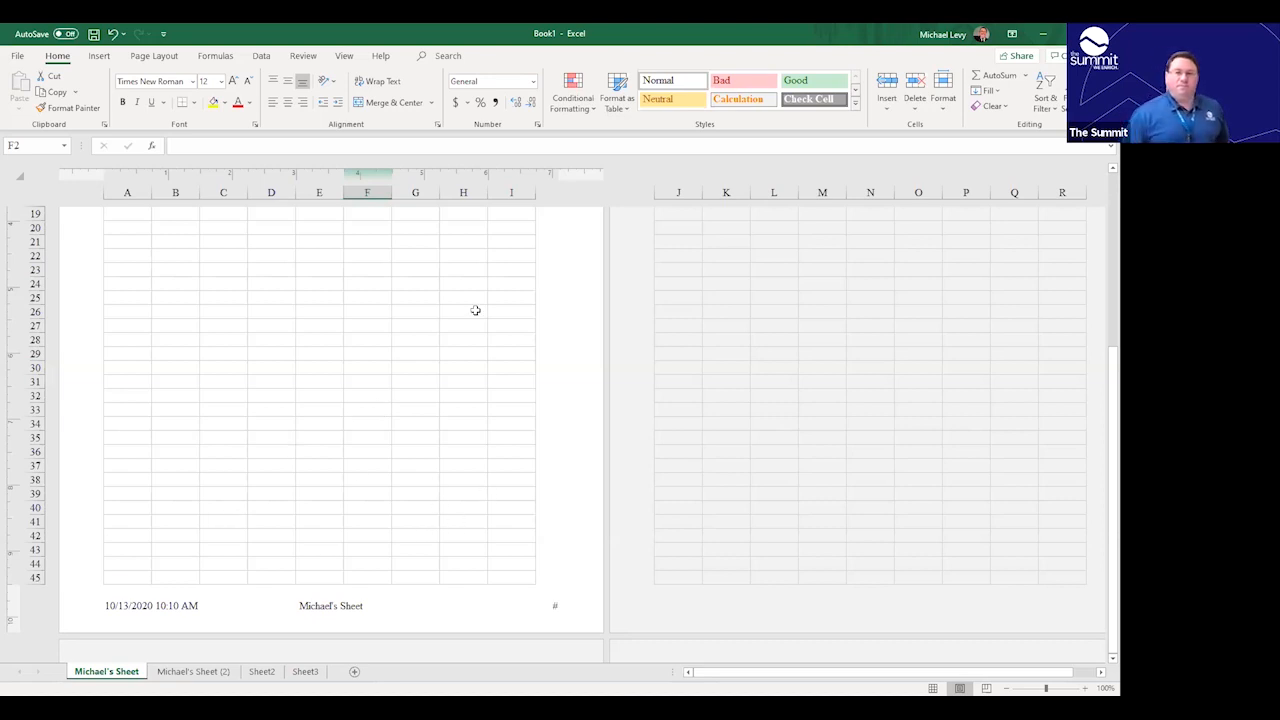
scroll(577, 240, "up", 7)
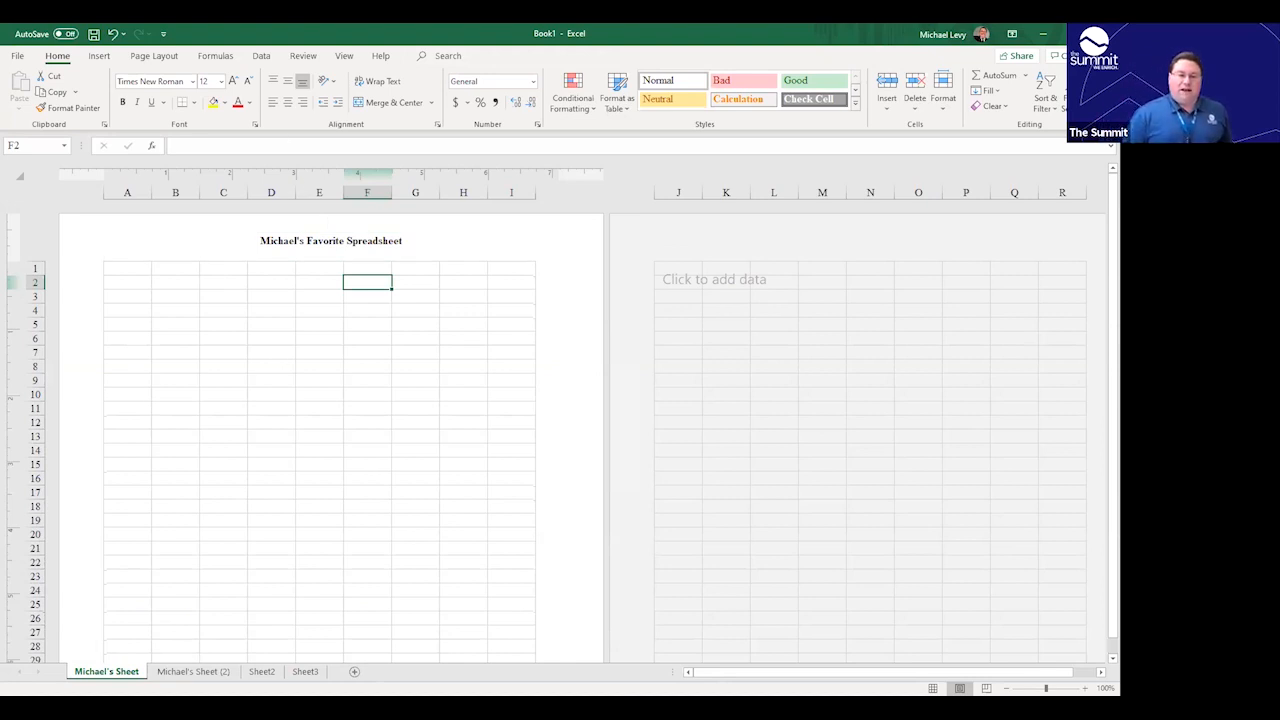
left_click(208, 672)
left_click(106, 671)
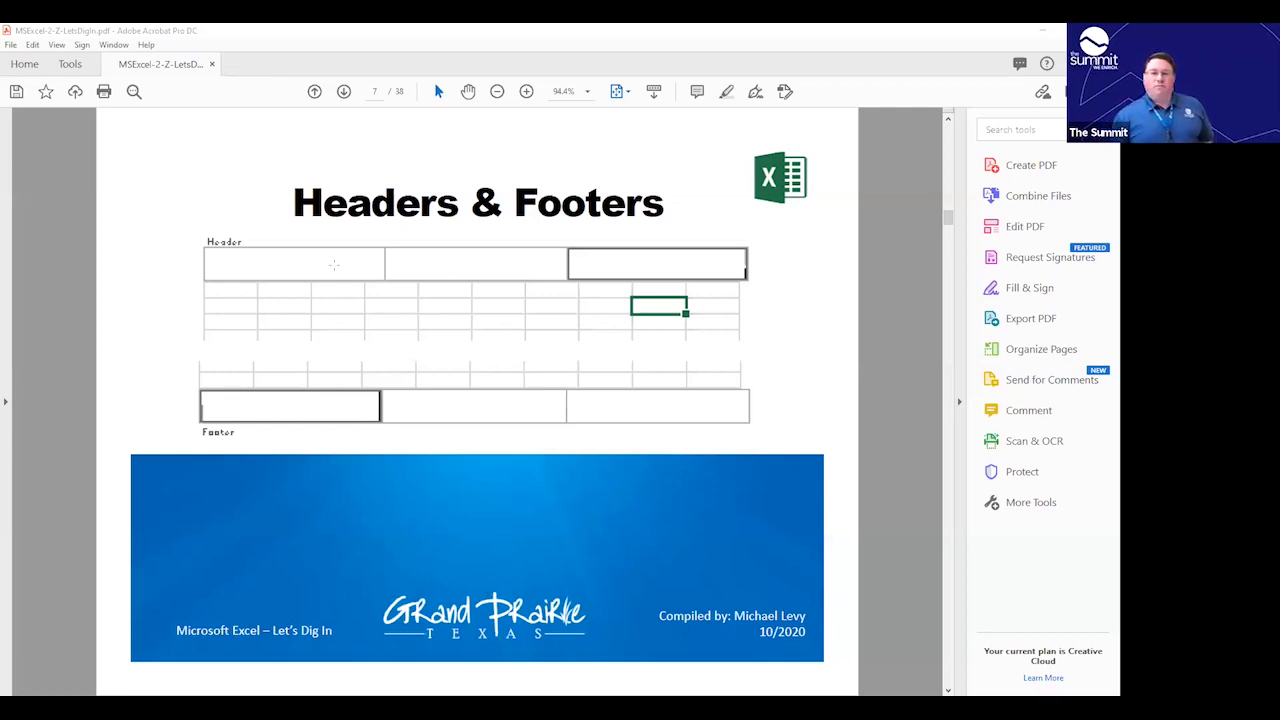
scroll(318, 430, "down", 1)
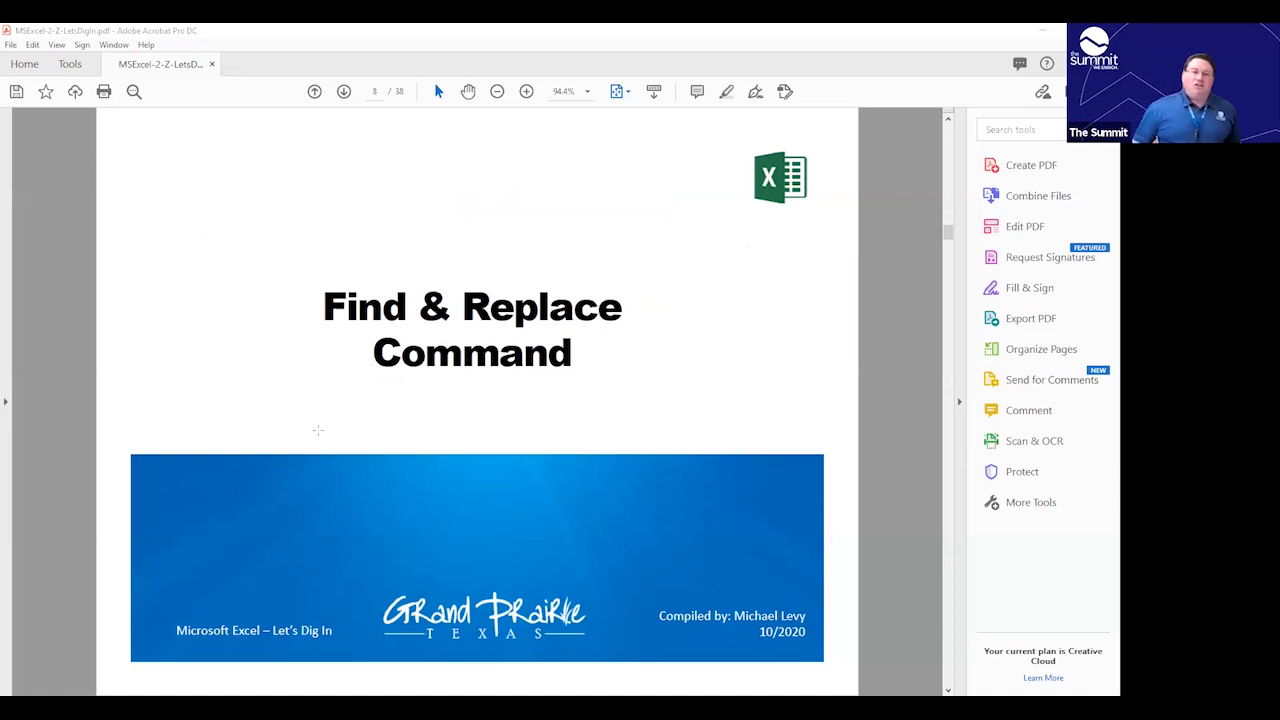
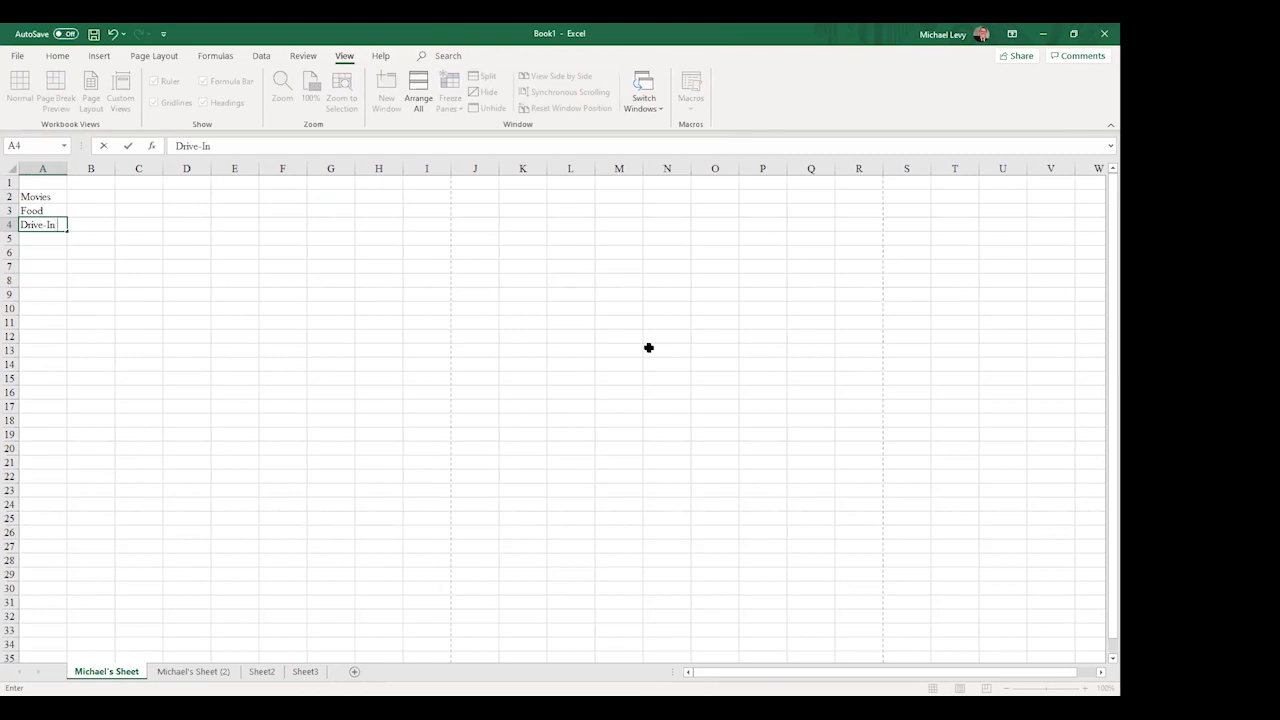
Enter 1, 2 and 3 in cells B2 to B4, beside Movies, Food and Drive-In.
left_click(78, 201)
type("1")
key("Return")
type("2")
key("Return")
type("3")
left_click(129, 268)
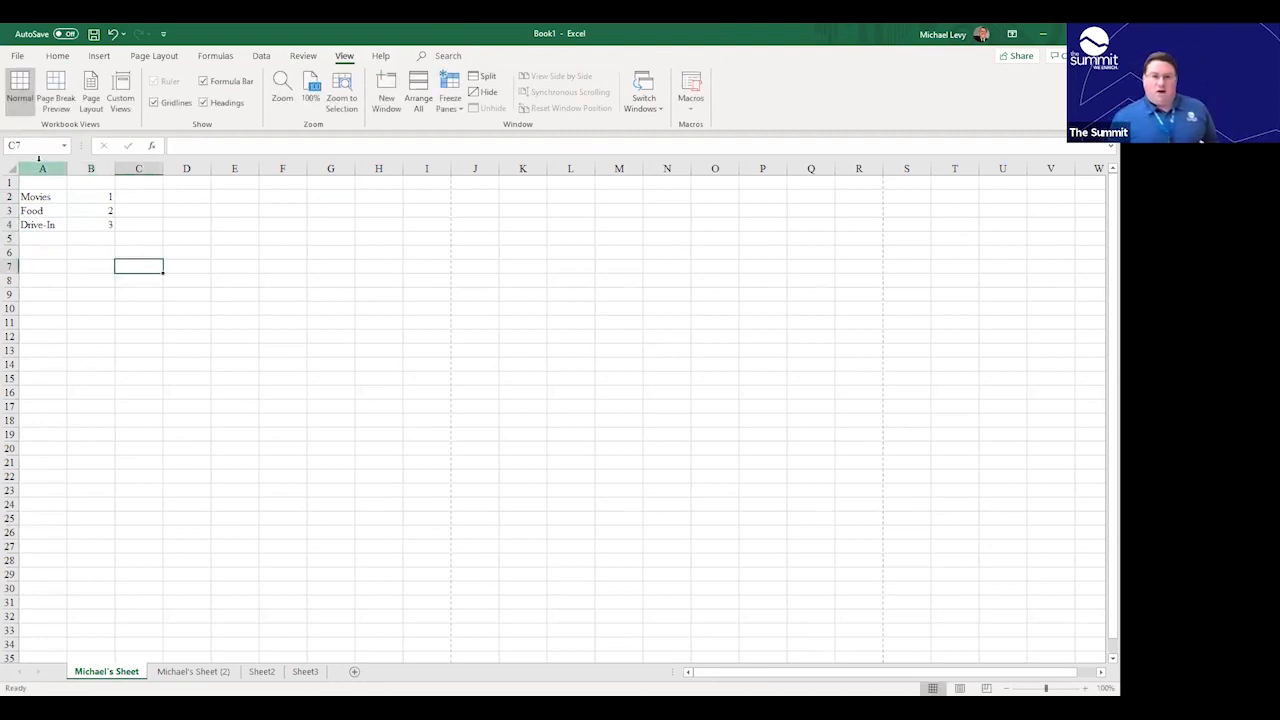
Apply All Borders to the cells A2:B4.
left_click(72, 196)
left_click_drag(46, 196, 81, 225)
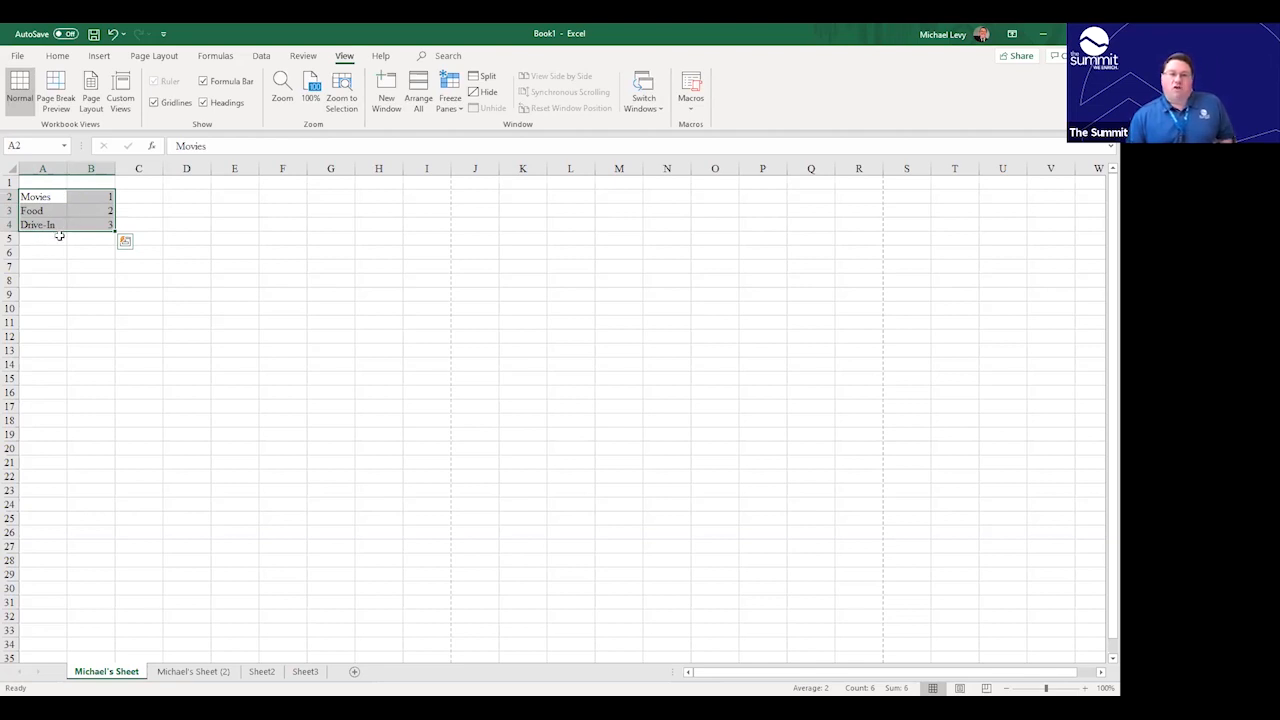
left_click(46, 278)
left_click_drag(46, 198, 111, 225)
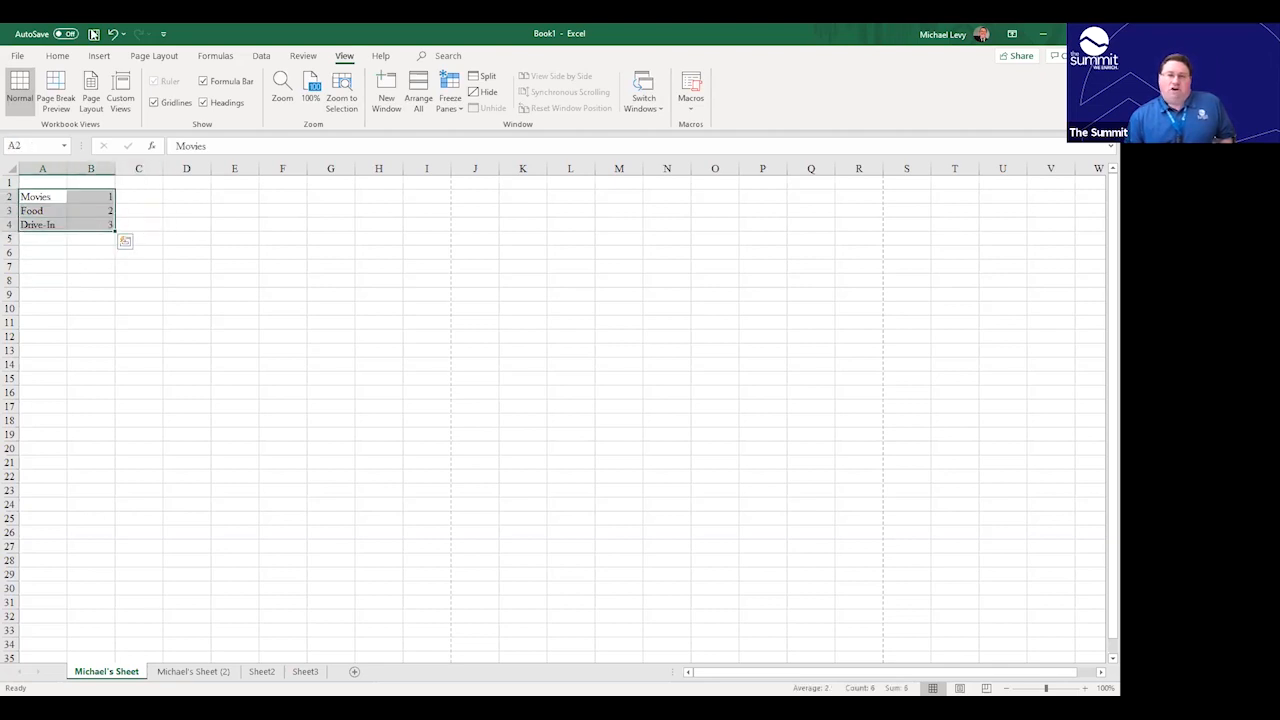
left_click(66, 57)
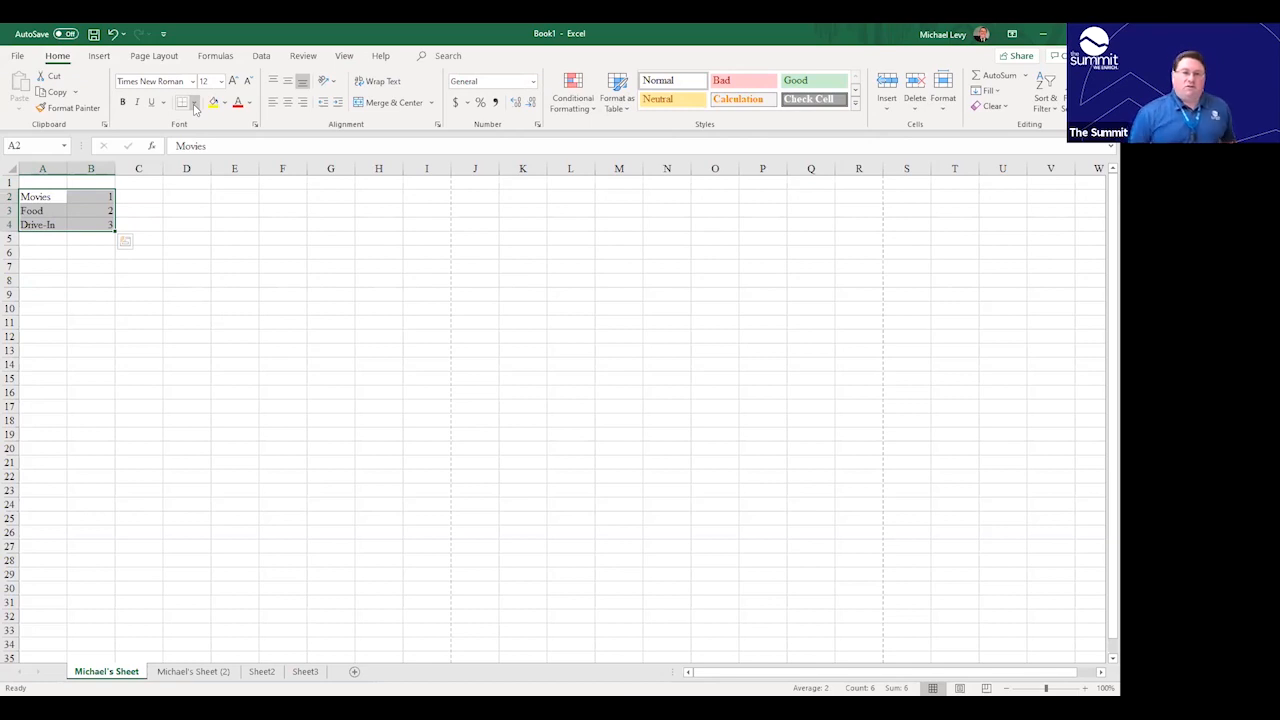
left_click(195, 103)
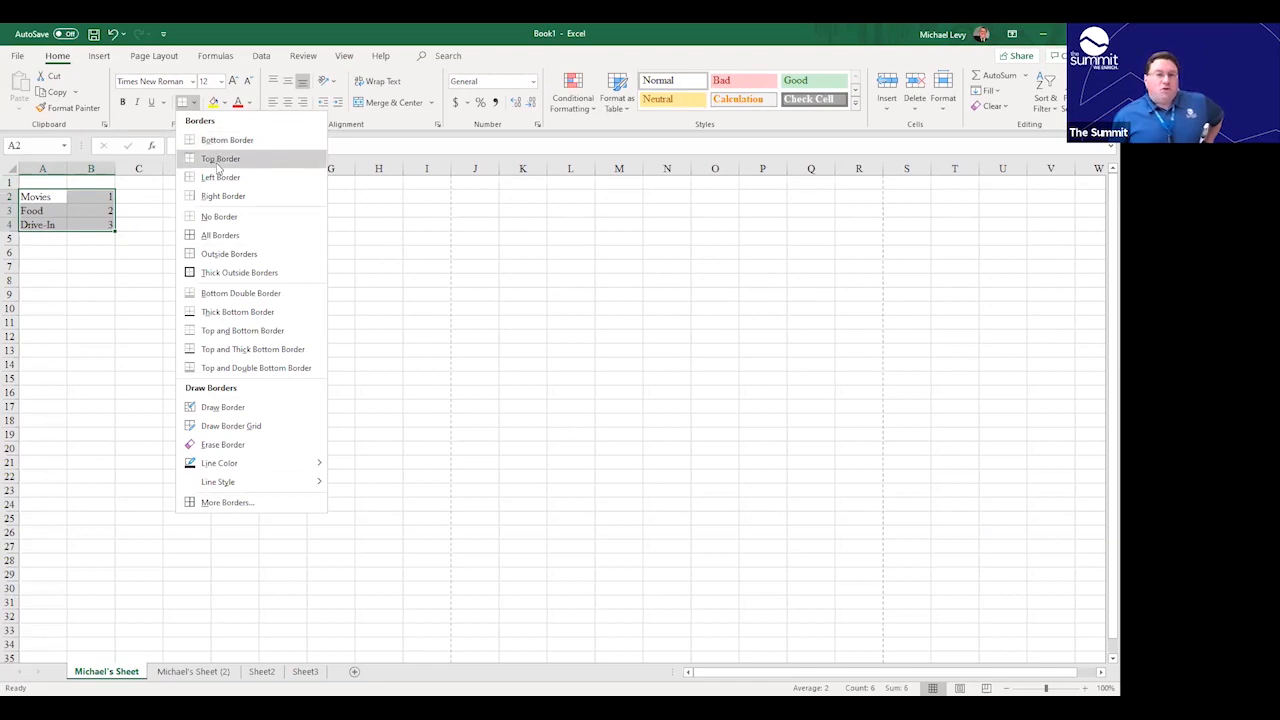
left_click(201, 240)
left_click(100, 292)
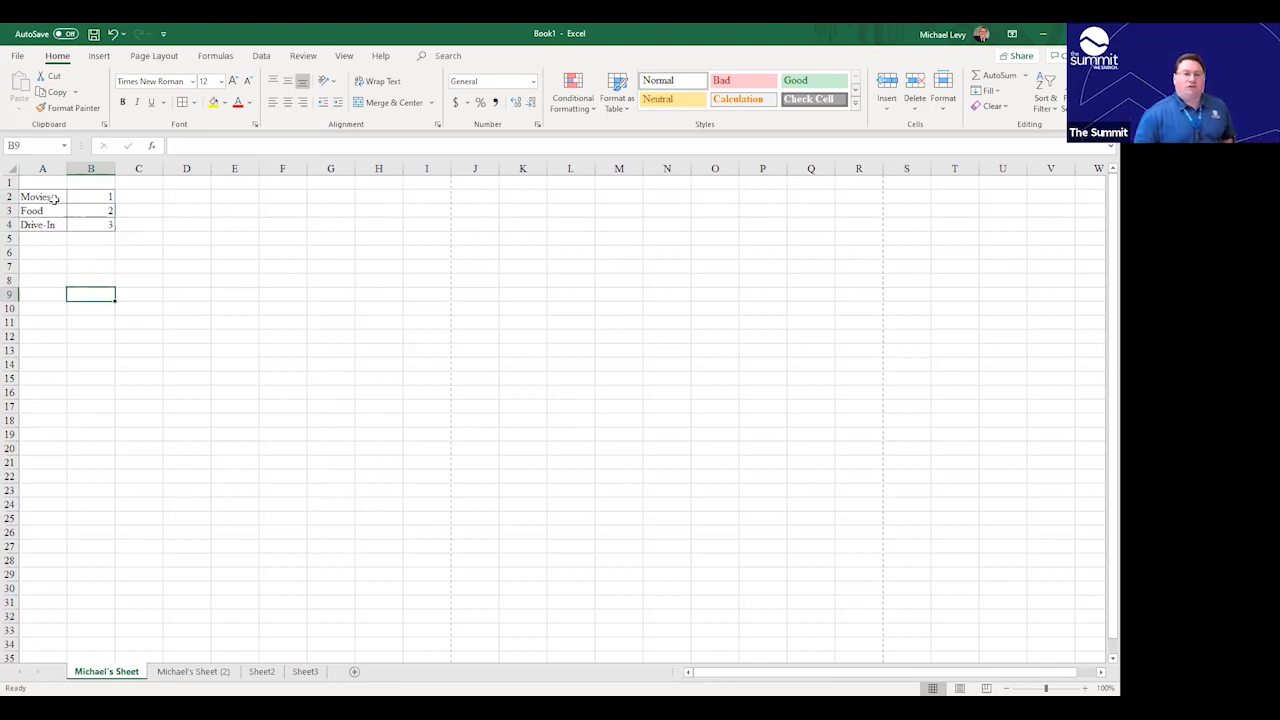
Remove all borders from the cells A2:B4.
left_click_drag(42, 197, 81, 224)
left_click(75, 233)
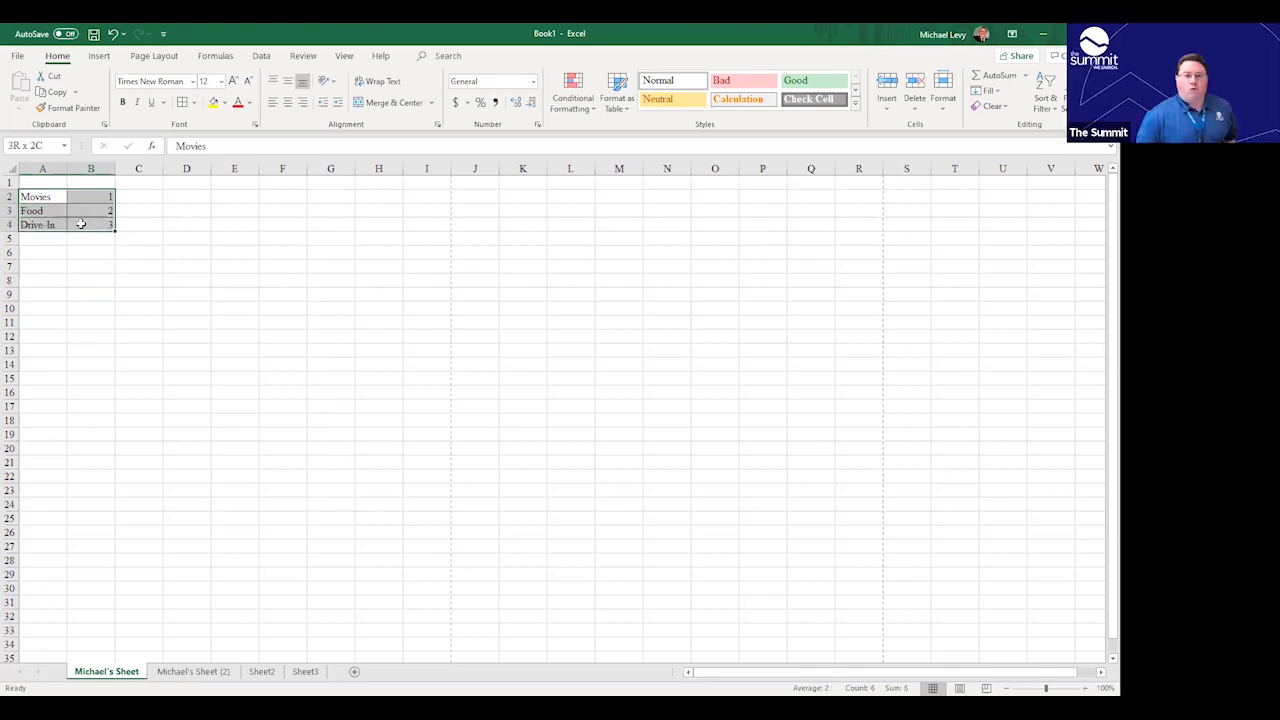
left_click(196, 105)
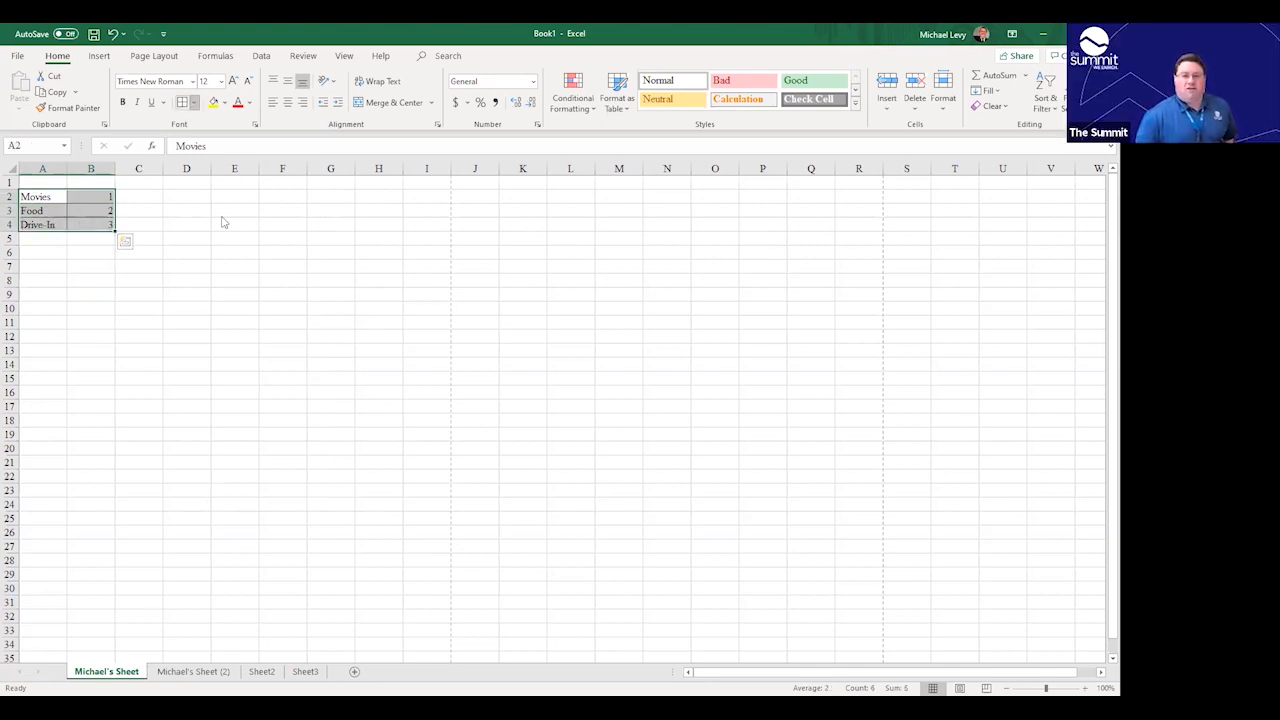
left_click(221, 217)
left_click(100, 292)
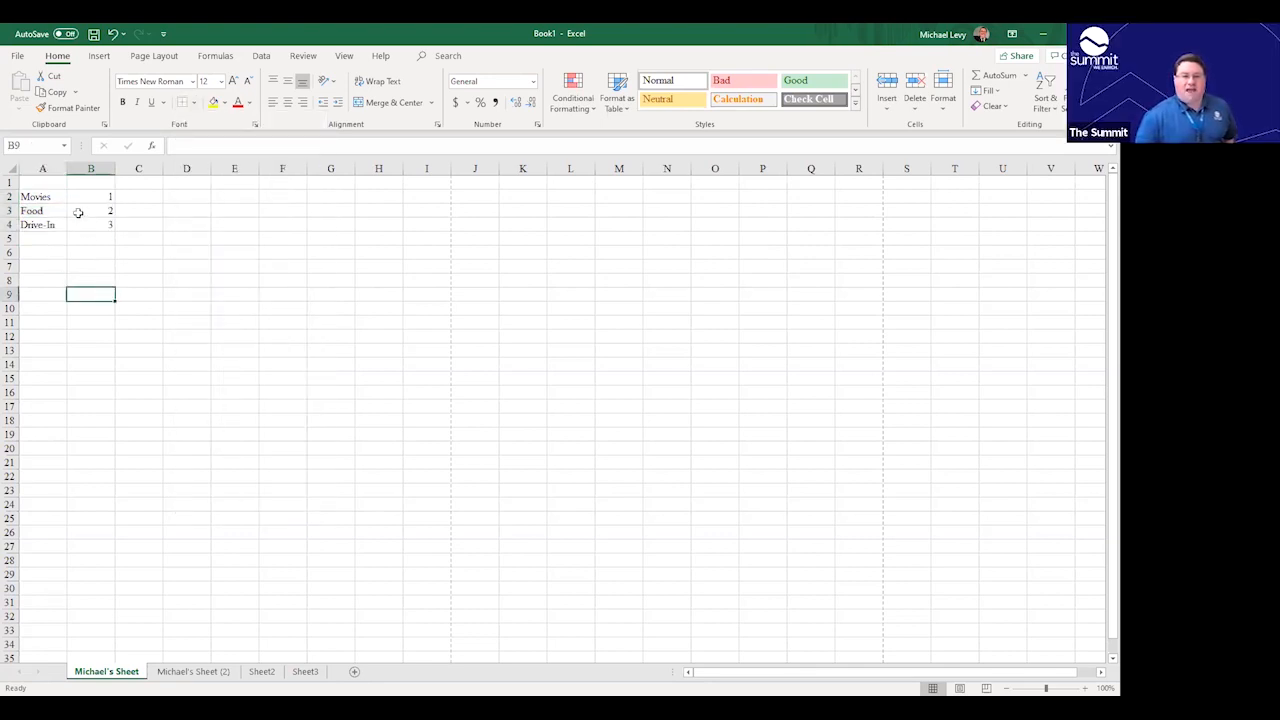
Frame the cells A2:B4 with Thick Outside Borders.
left_click_drag(30, 196, 82, 225)
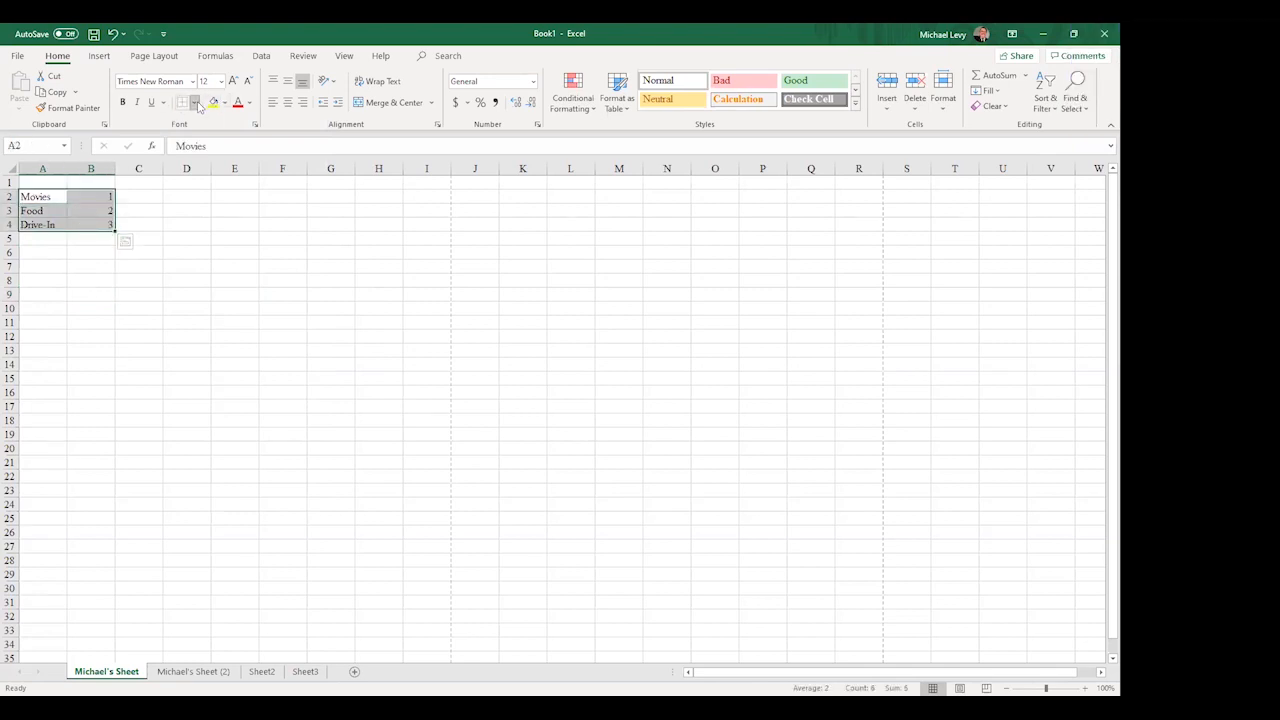
left_click(196, 105)
left_click(223, 276)
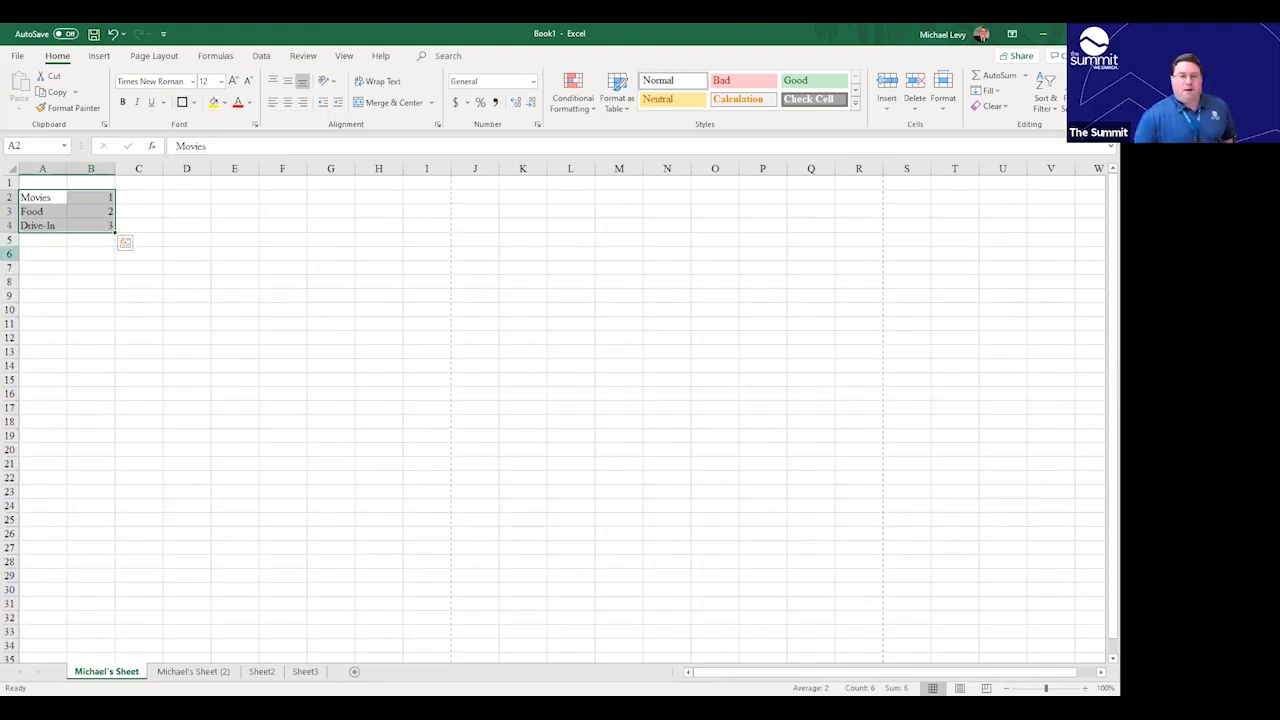
left_click(123, 285)
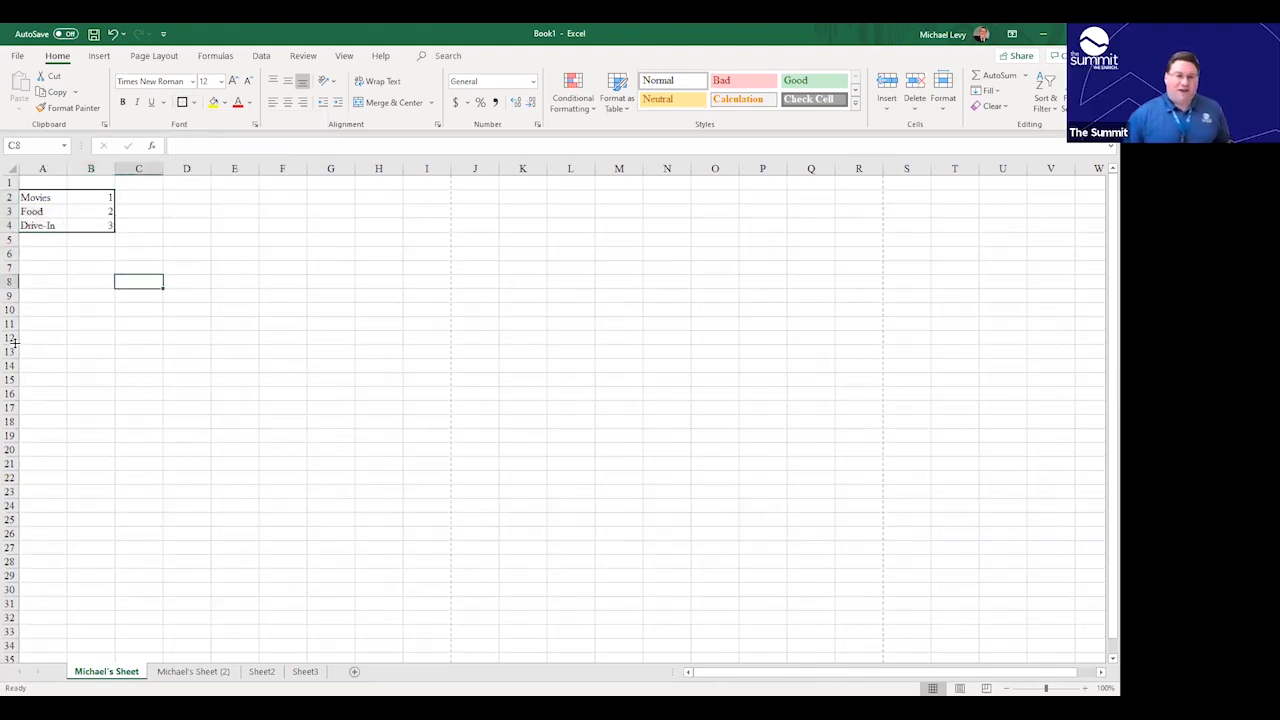
Add a Left Border to the number cells B2:B4 to divide them from the labels.
left_click_drag(90, 197, 81, 227)
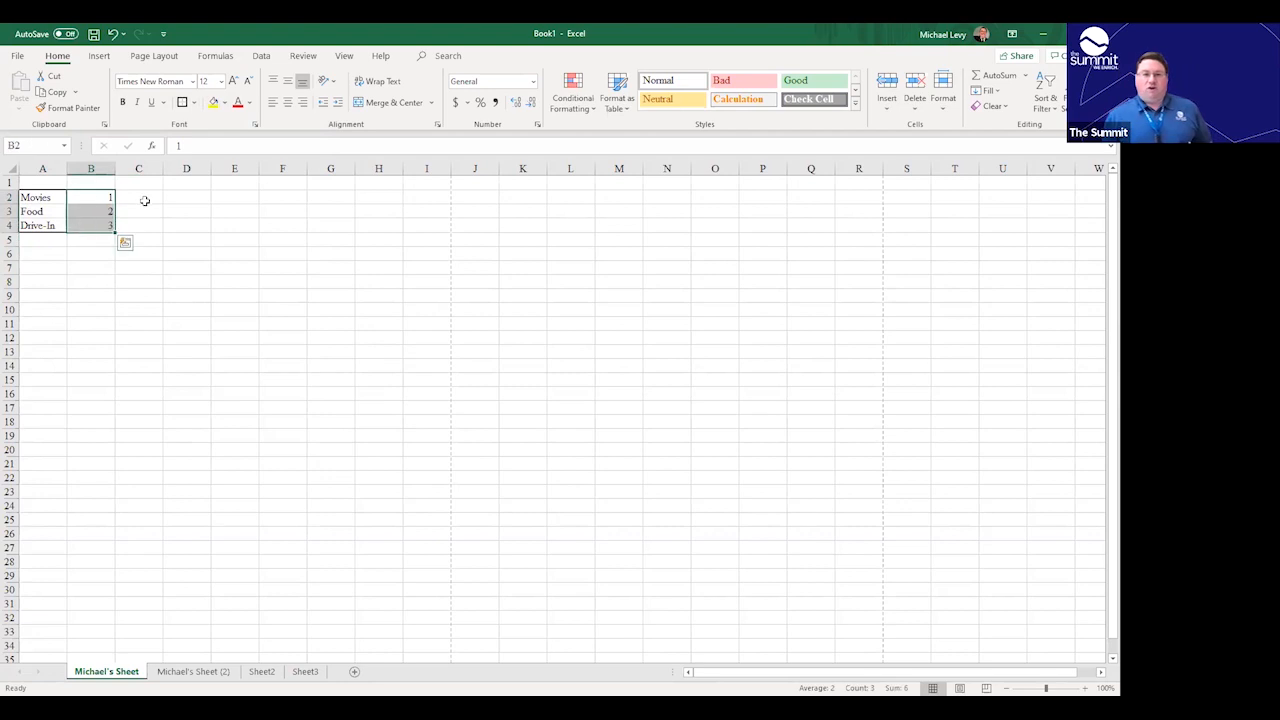
left_click(195, 102)
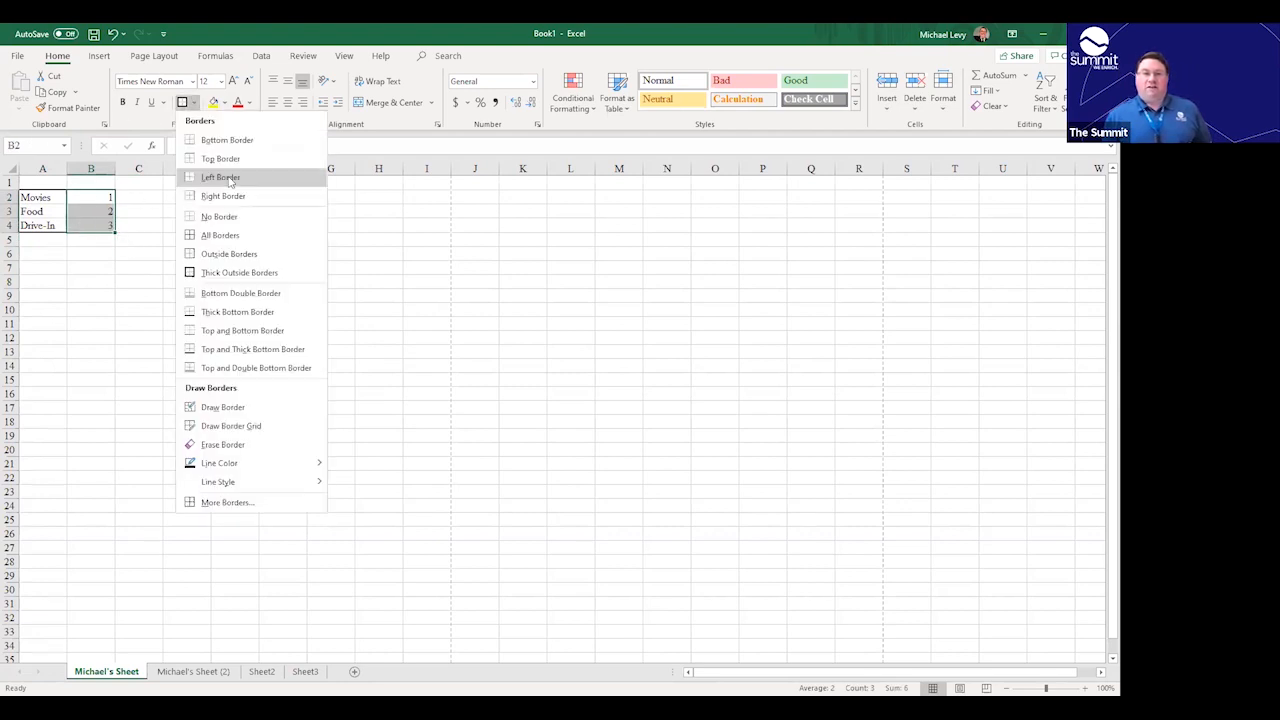
left_click(222, 177)
left_click(120, 311)
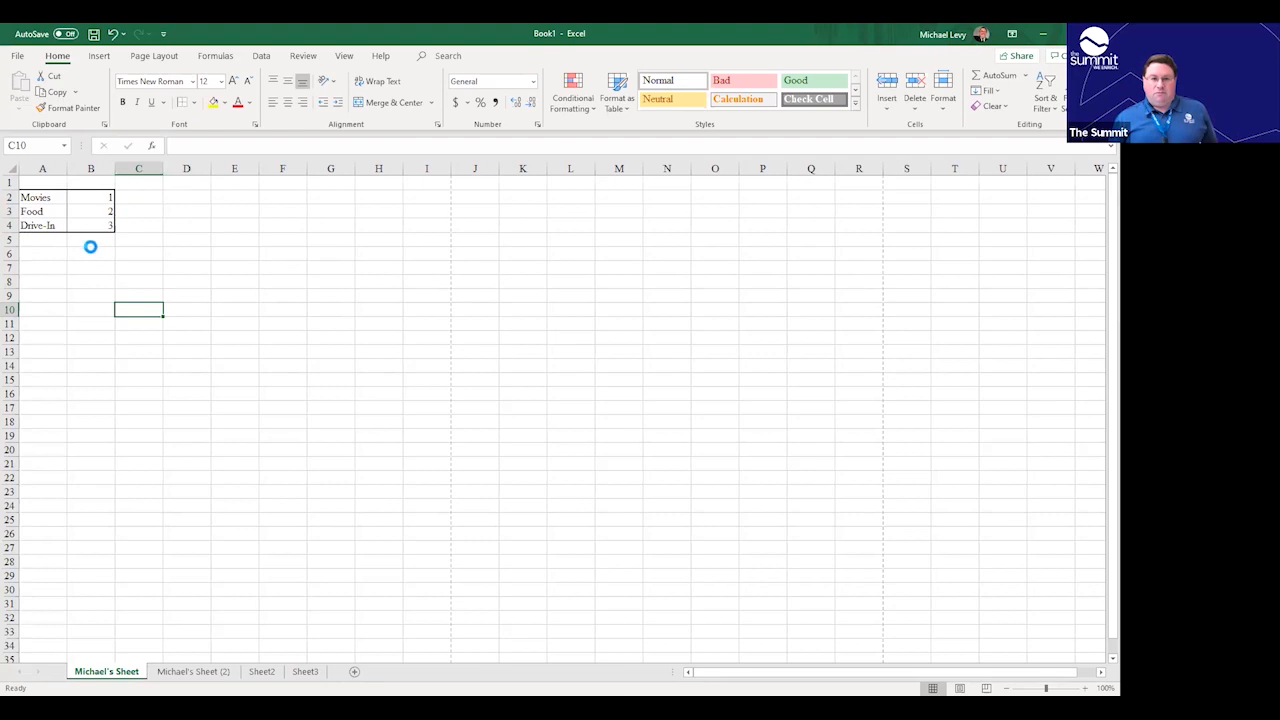
Clear the outside and dividing borders from A2:B4 with No Border.
scroll(94, 246, "up", 5)
left_click_drag(57, 220, 151, 262)
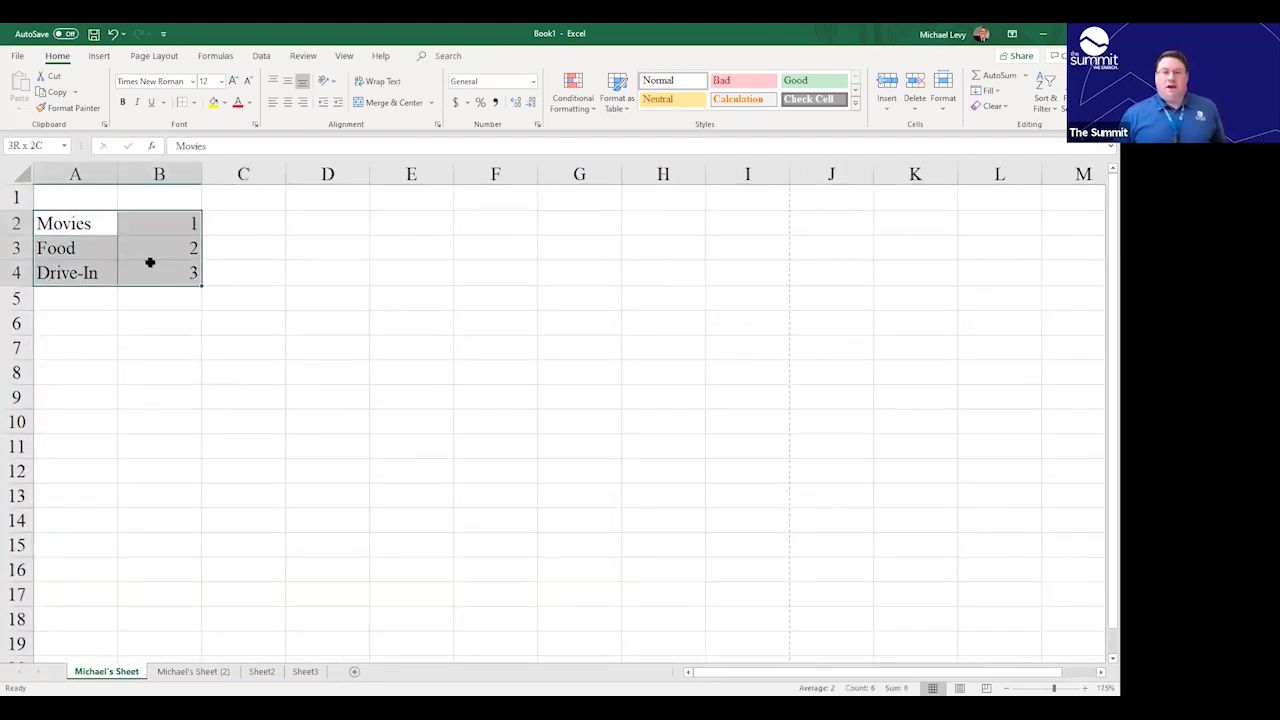
left_click(195, 104)
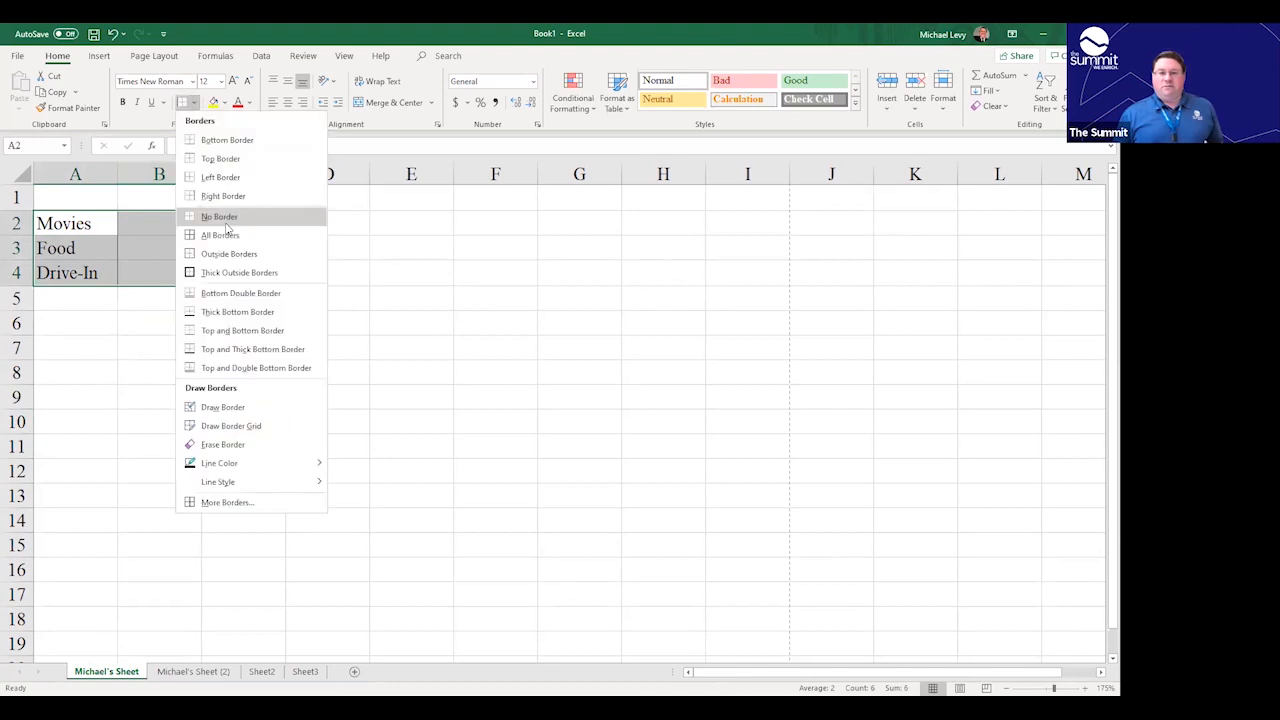
left_click(220, 217)
left_click(240, 318)
Reapply Thick Outside Borders around the range A2:B4.
left_click_drag(95, 228, 146, 268)
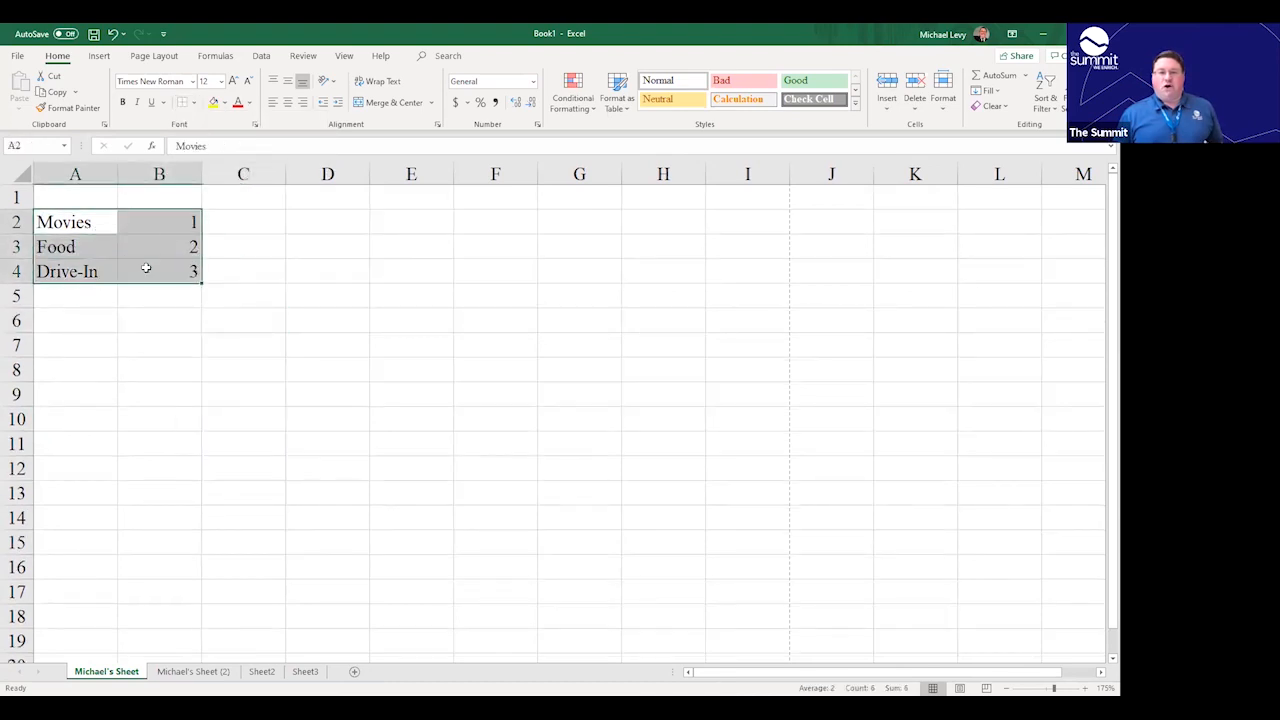
left_click(195, 104)
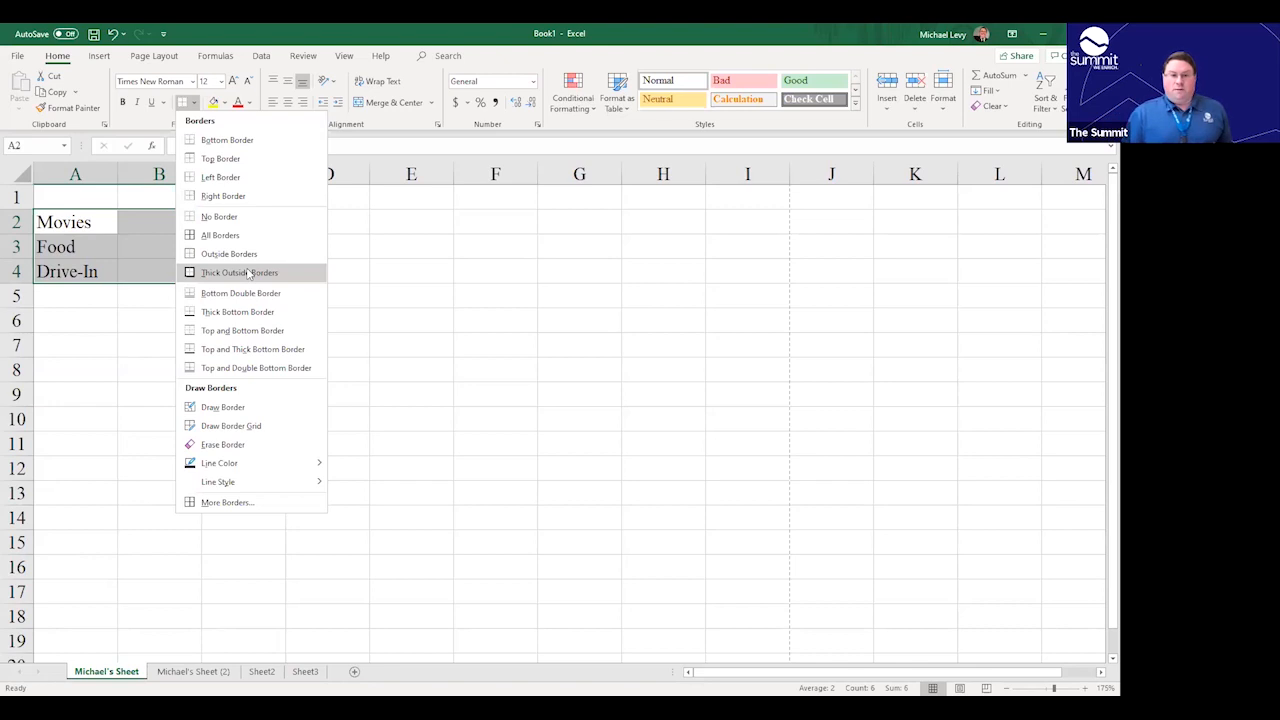
left_click(248, 274)
left_click(243, 347)
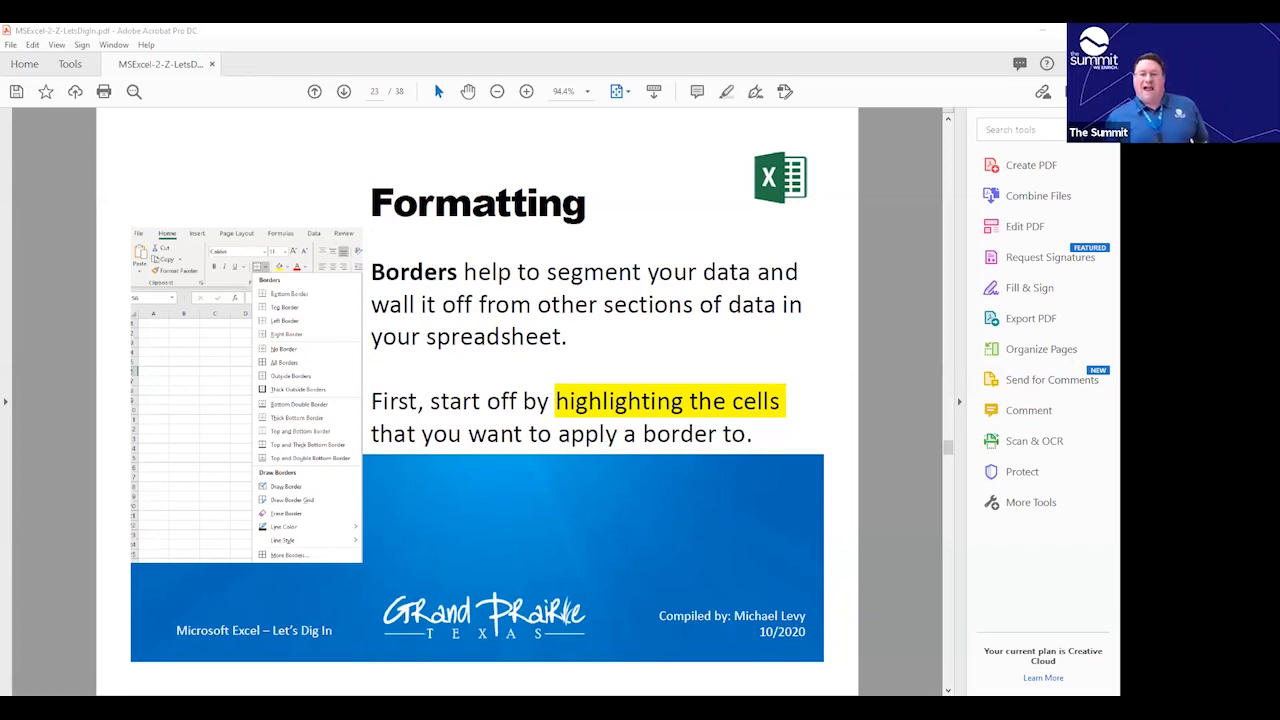
Switch to the Acrobat slides and advance to the formatting page on the Top and Double Bottom Border style.
scroll(694, 593, "down", 1)
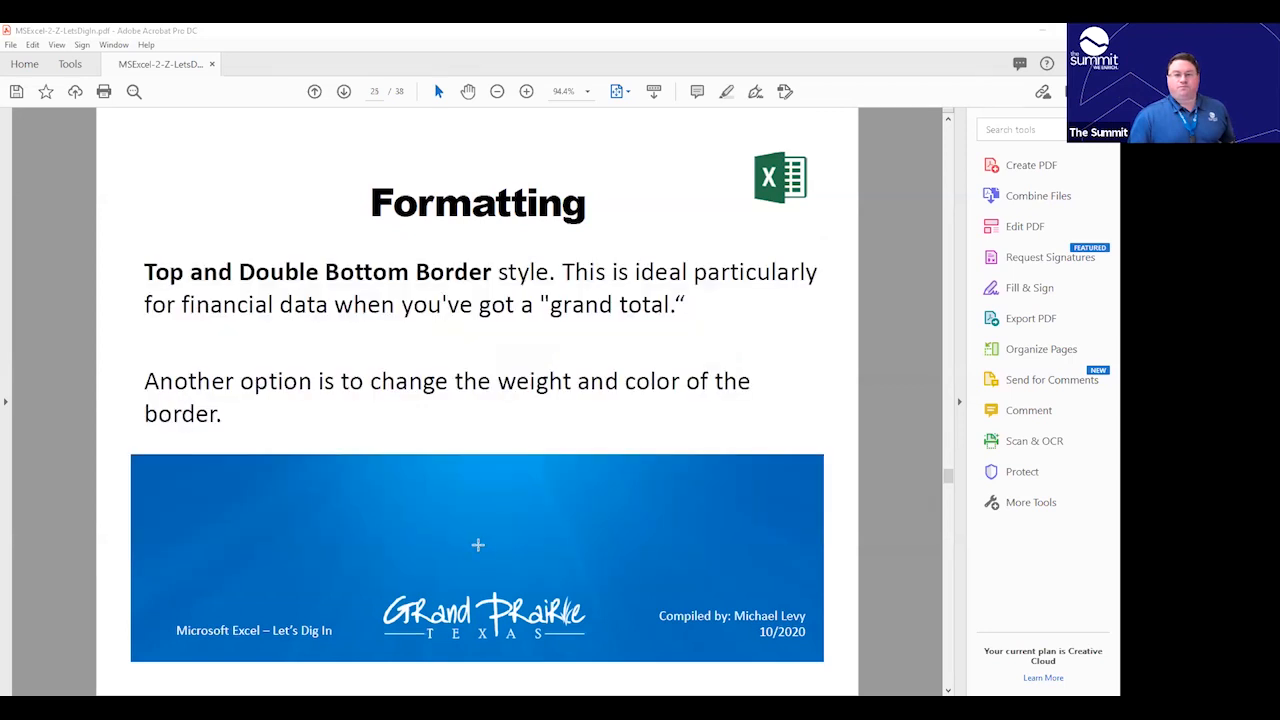
scroll(527, 581, "down", 1)
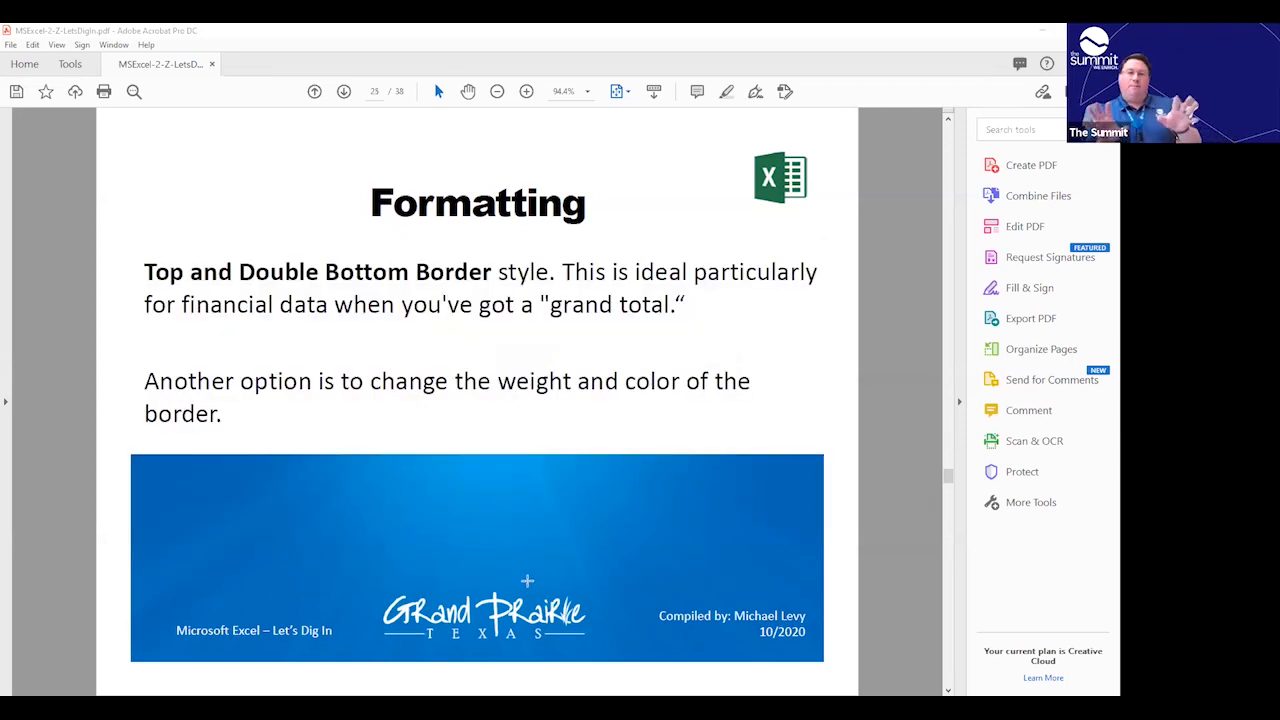